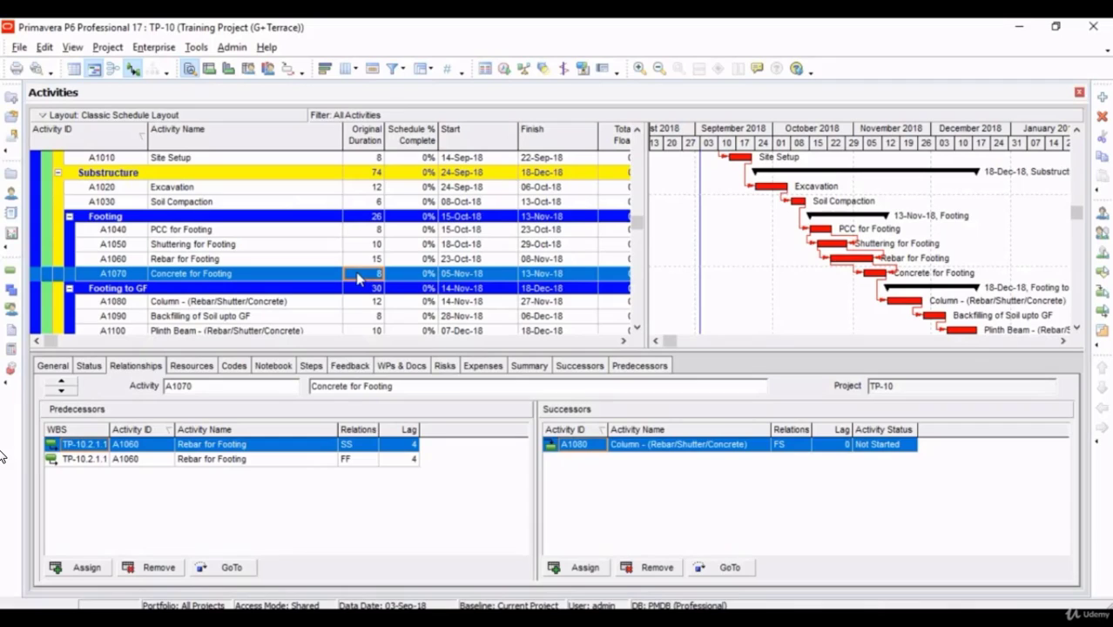
Add a new activity named "Column" under the GF to L1 section of Superstructure
click(365, 230)
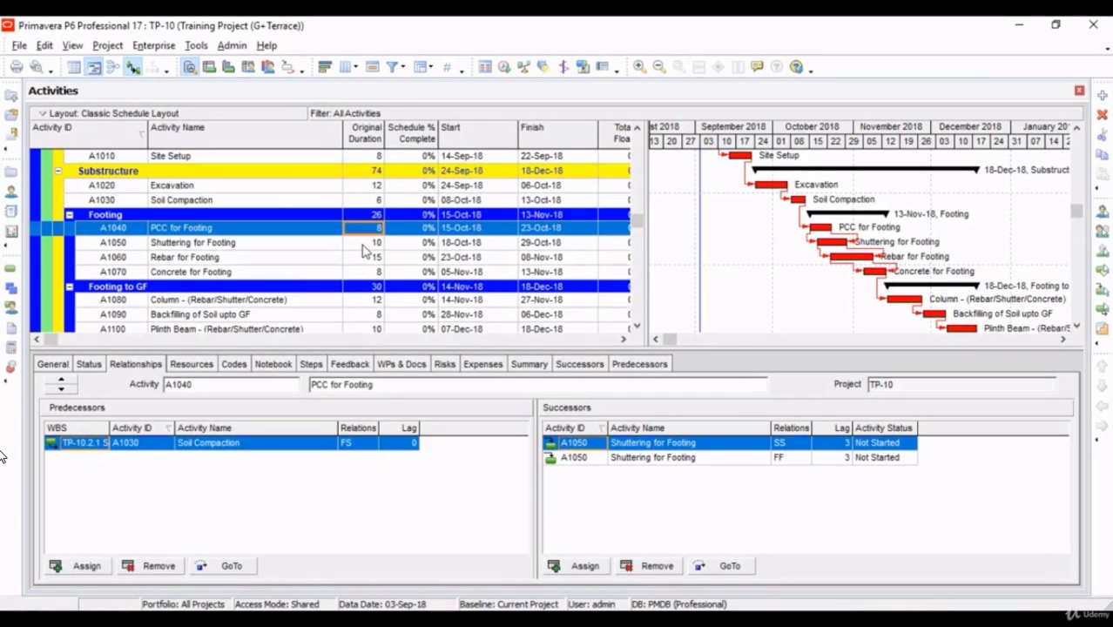
scroll(366, 250, down, 2)
scroll(372, 252, down, 1)
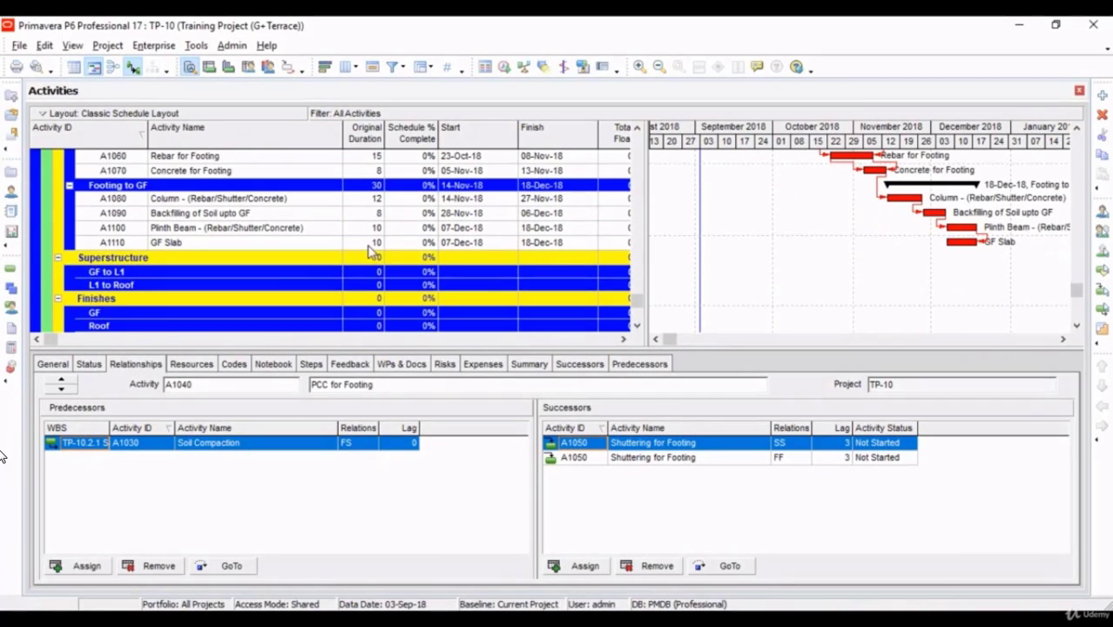
click(253, 275)
scroll(260, 279, down, 1)
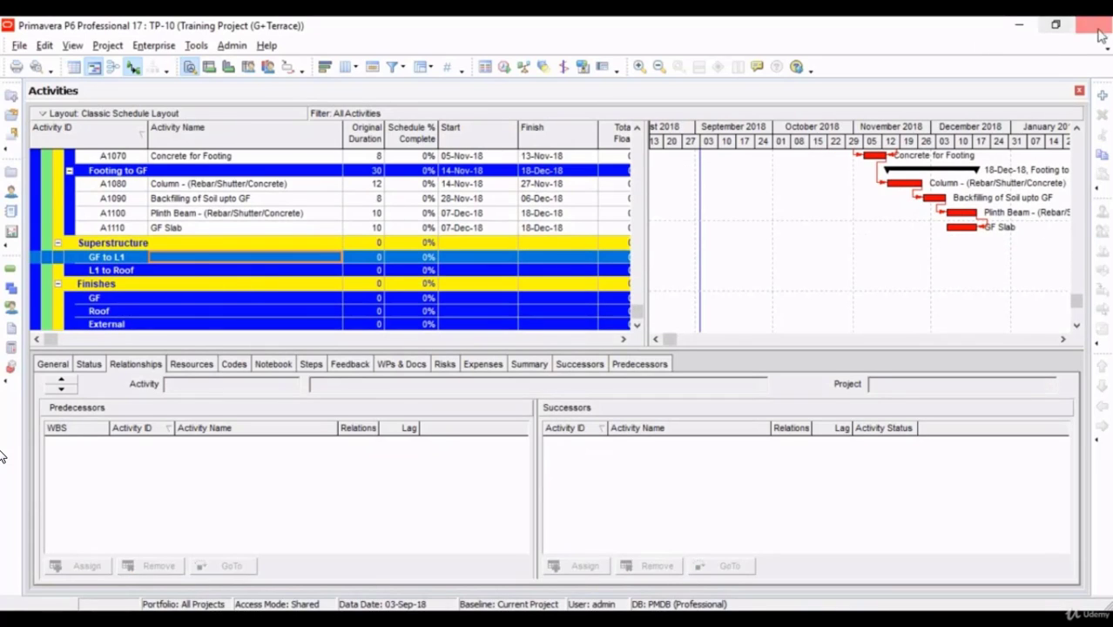
scroll(192, 277, up, 1)
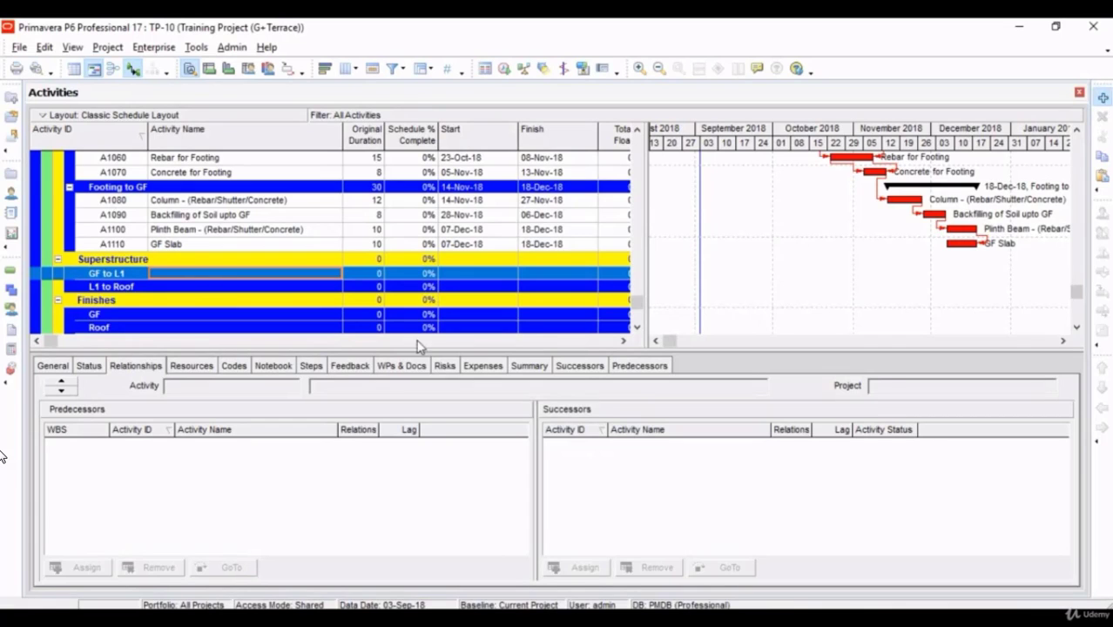
click(1103, 99)
text(Col)
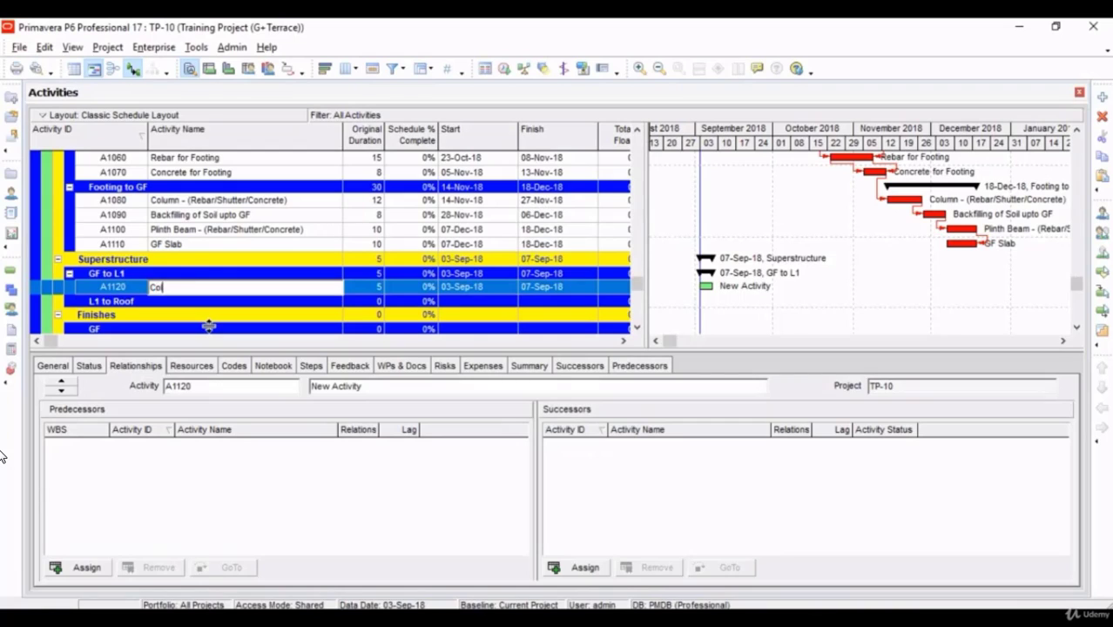
text(umn)
key(Return)
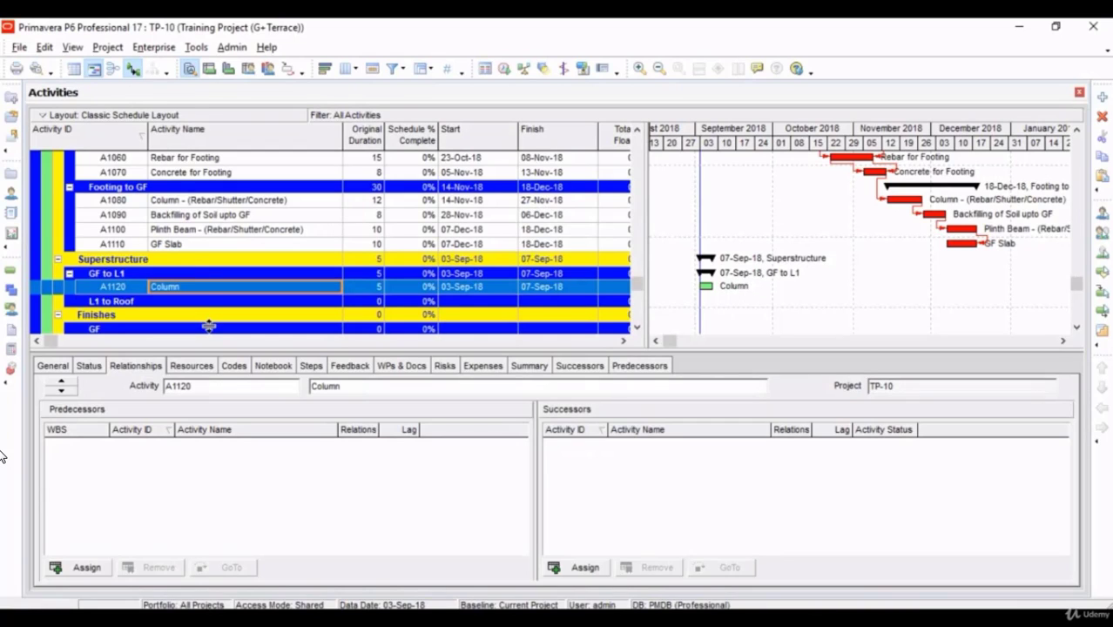
Rename the new GF to L1 column activity "Column - (Rebar/Shutter/Concrete)" by copying the name of activity A1080
click(310, 208)
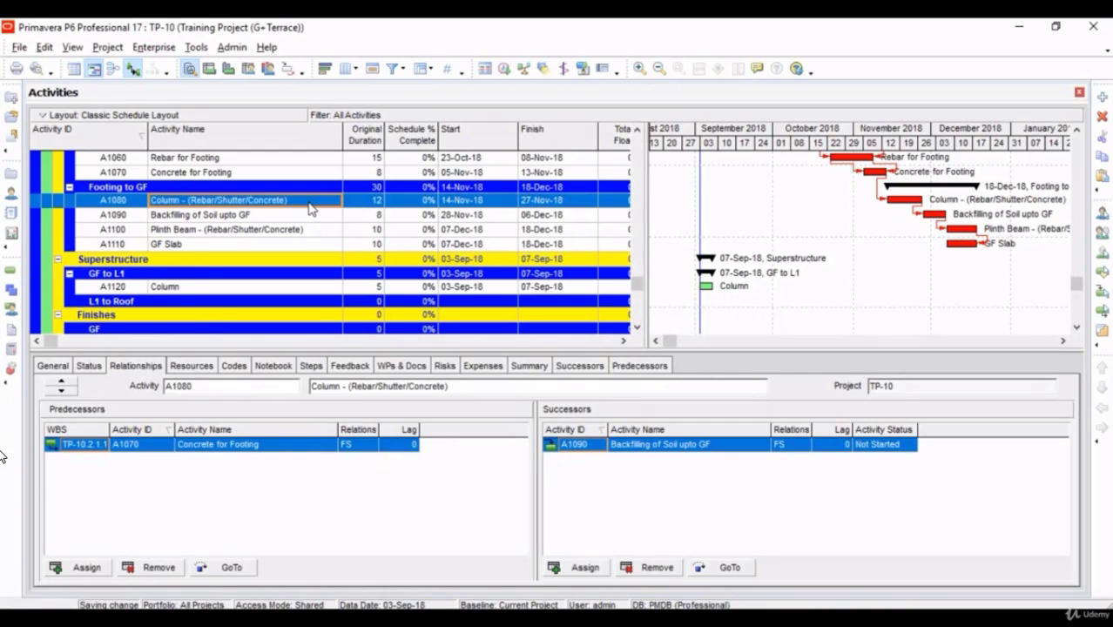
click(310, 207)
key(ctrl+c)
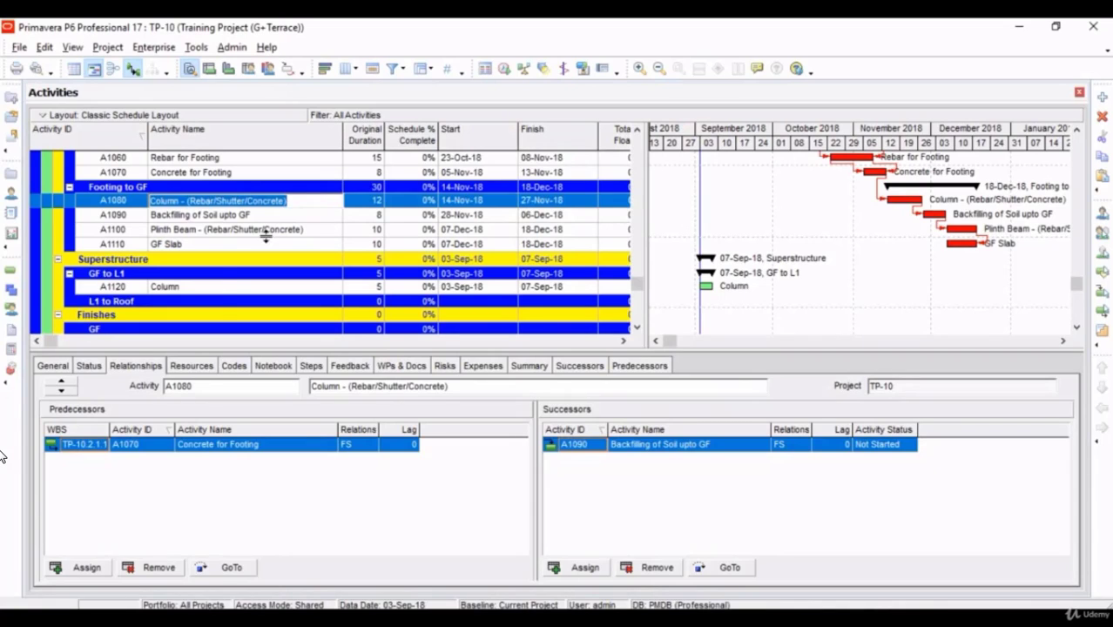
click(207, 292)
click(207, 292)
key(ctrl+v)
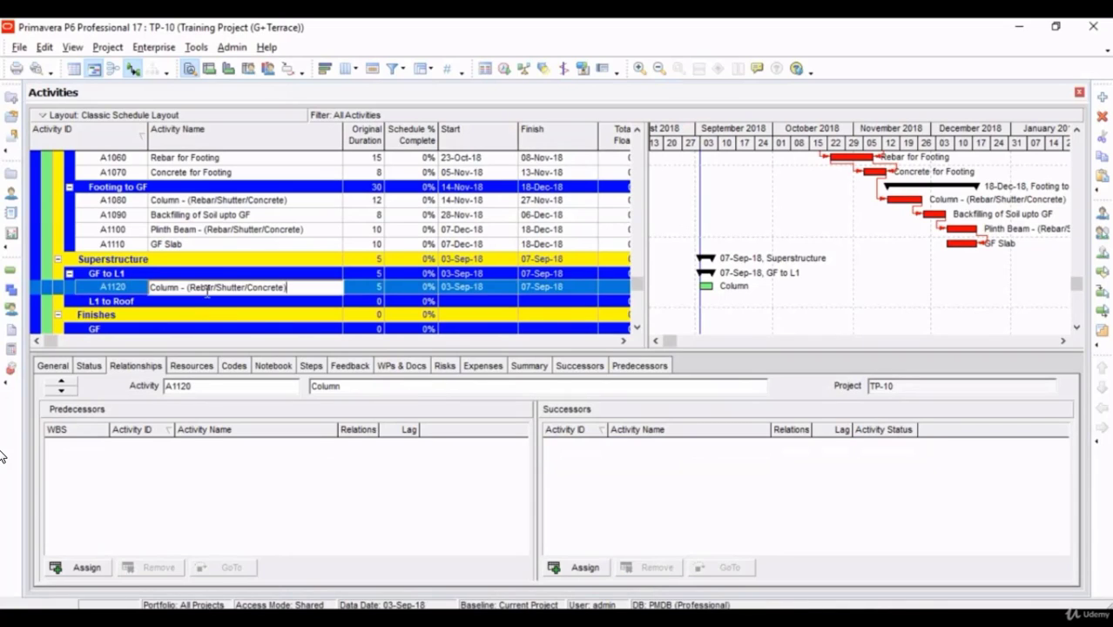
Set the original duration of the GF to L1 column activity to 14
click(368, 287)
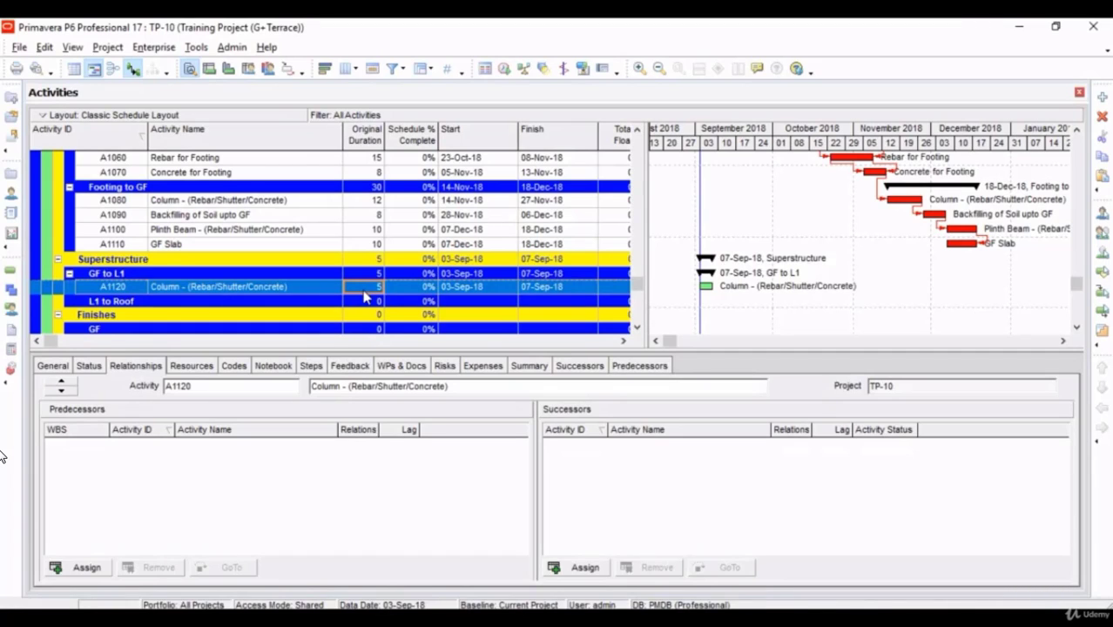
text(14)
key(Return)
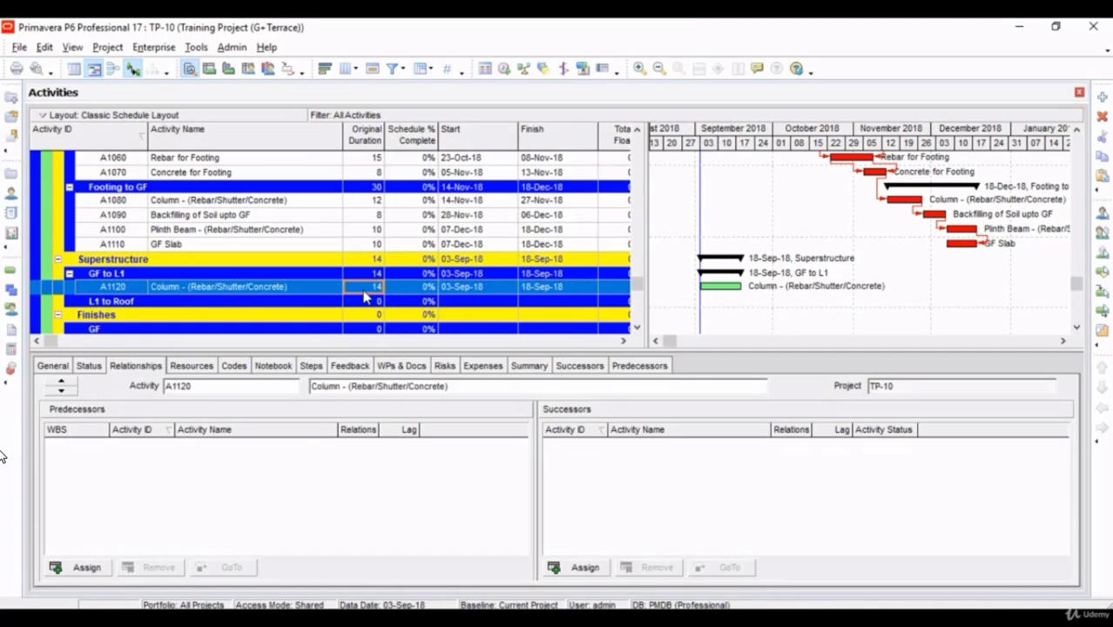
Add another activity under GF to L1 and name it "L1 Beam/Slab", adapting the copied "GF Slab" name
scroll(364, 296, down, 1)
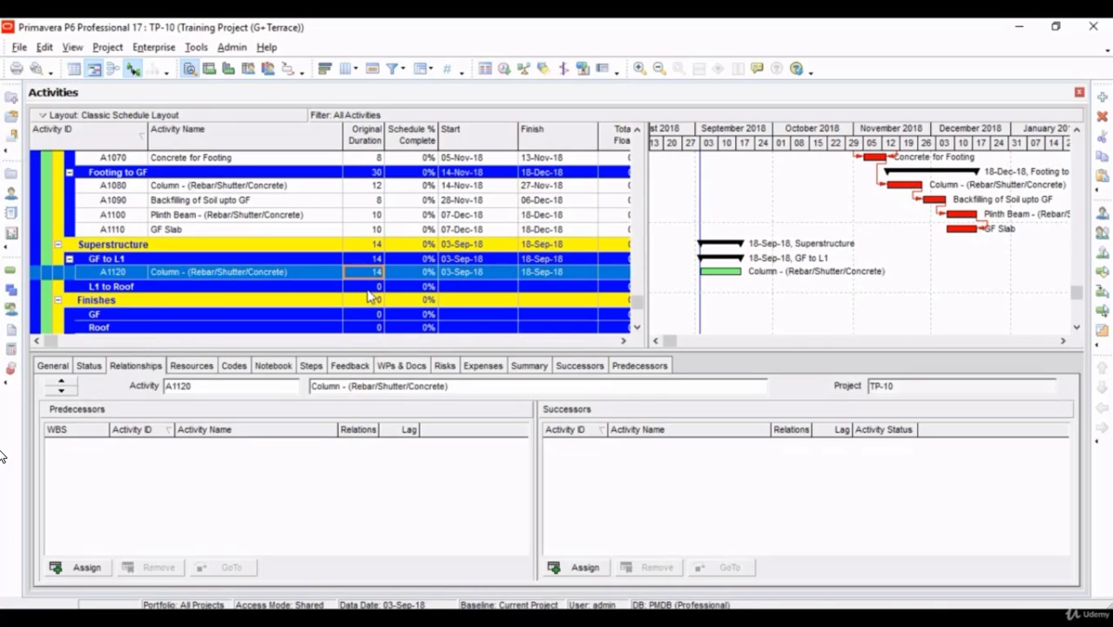
click(1103, 100)
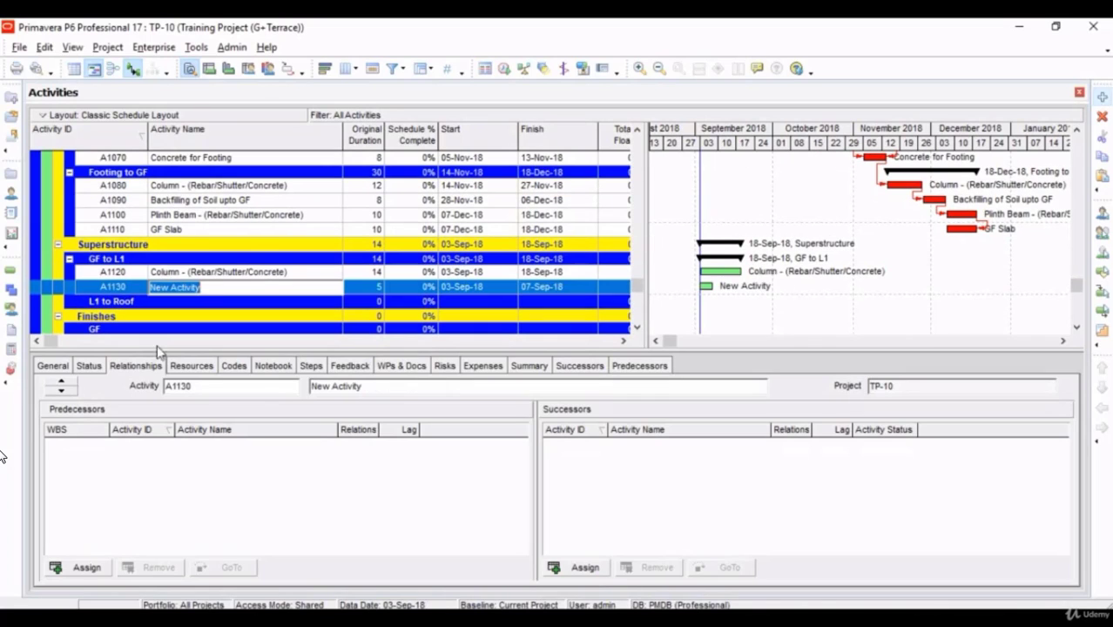
click(246, 231)
click(246, 235)
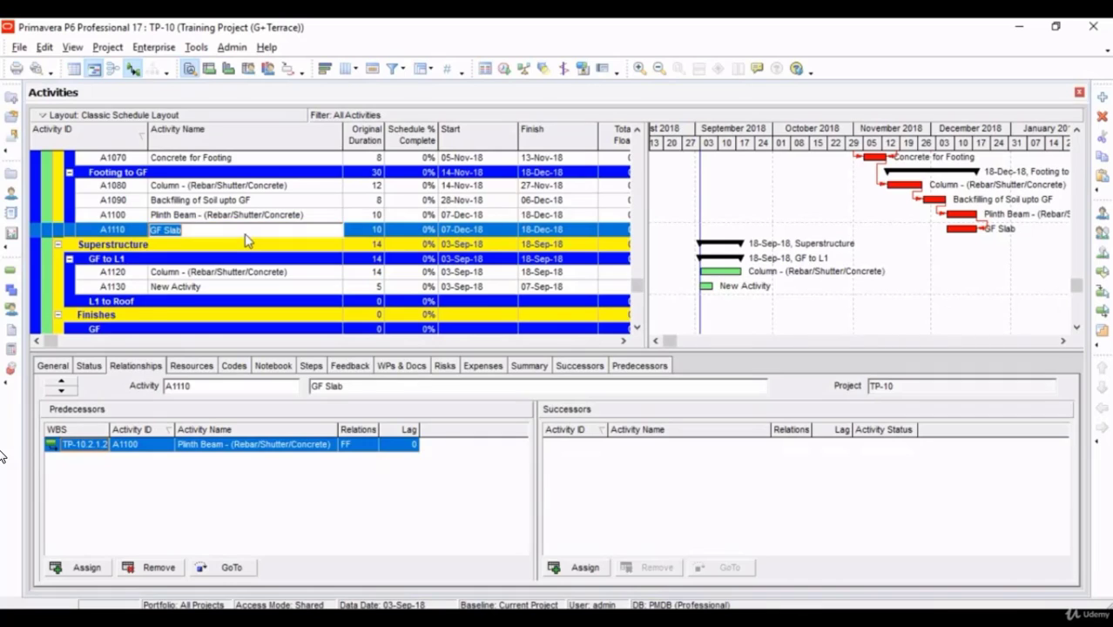
key(ctrl+c)
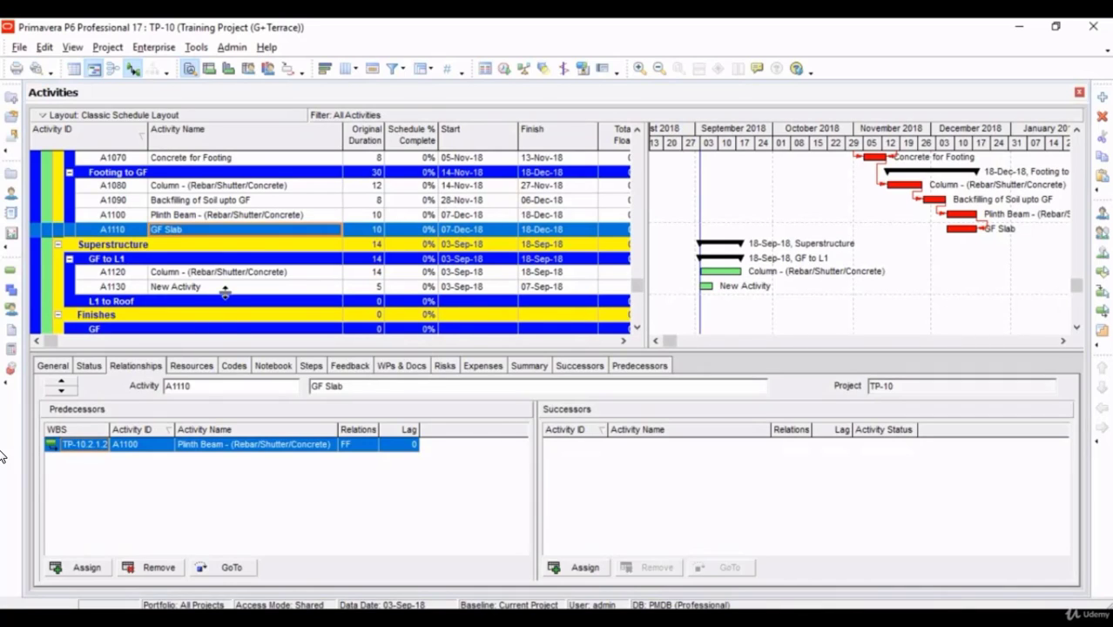
click(224, 287)
key(ctrl+v)
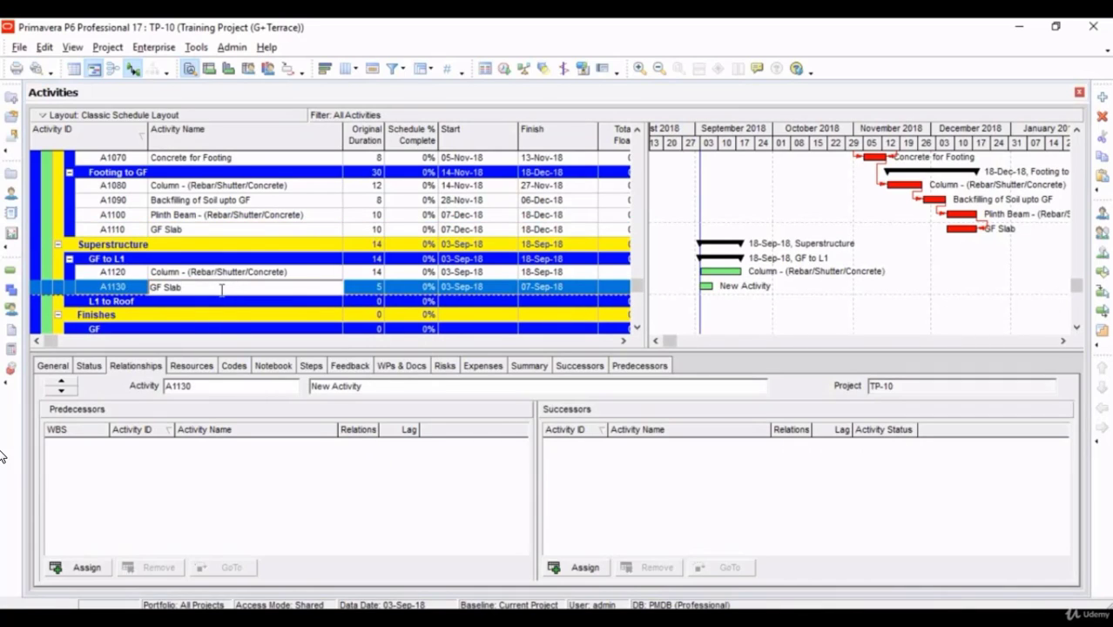
key(BackSpace)
key(BackSpace)
text(L1 Beam)
key(Return)
Append the suffix " - (Rebar/Shutter/Concrete)" from the GF to L1 column activity's name to the L1 Beam/Slab name
click(184, 279)
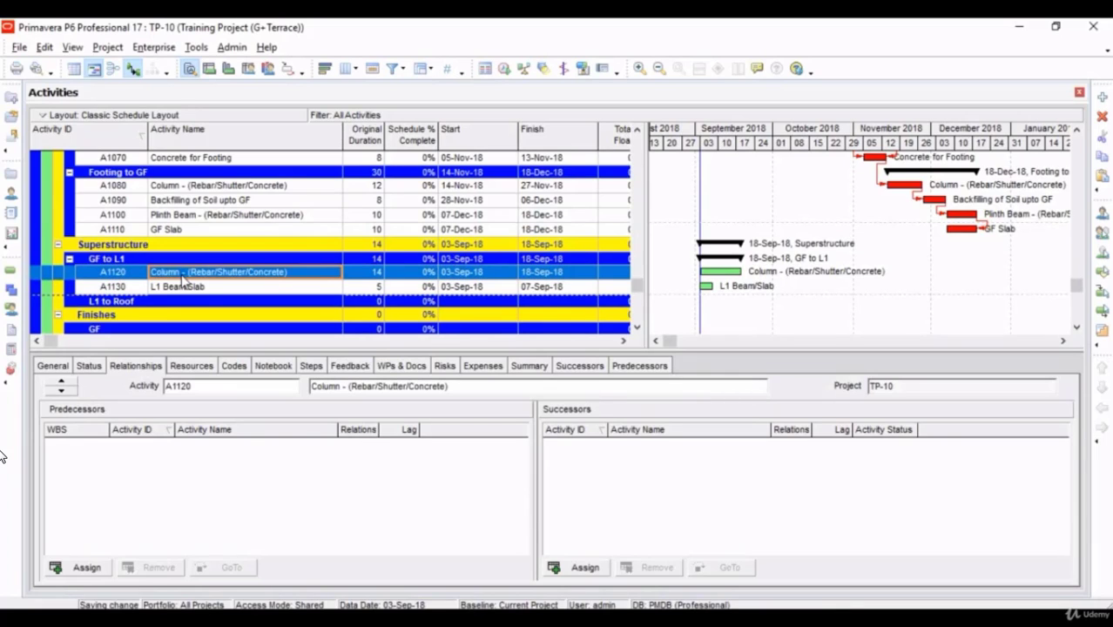
click(180, 272)
drag(181, 272, 323, 247)
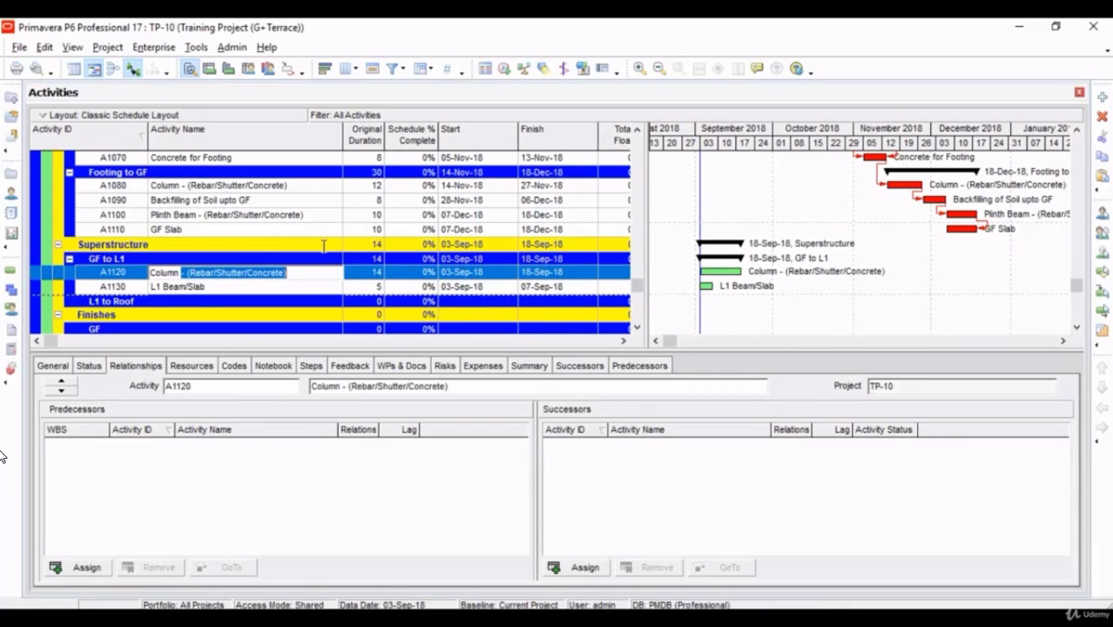
click(243, 290)
click(241, 293)
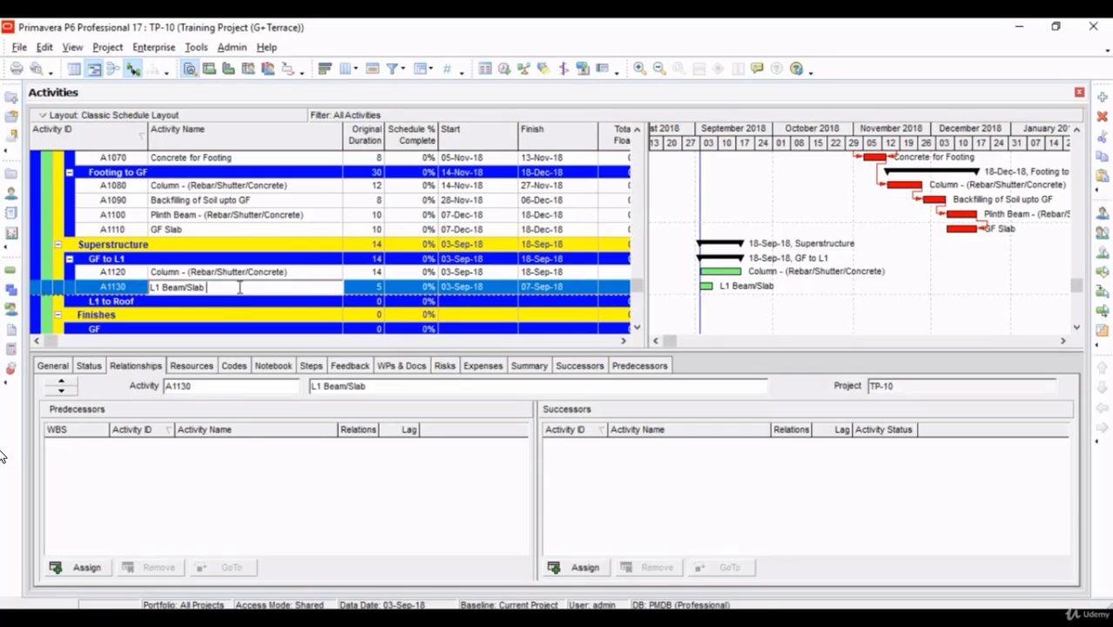
key(ctrl+v)
Reorder the suffix so the activity name reads "L1 Beam/Slab - (Shutter/Rebar/Concrete)"
key(BackSpace)
key(BackSpace)
key(BackSpace)
key(BackSpace)
key(BackSpace)
key(BackSpace)
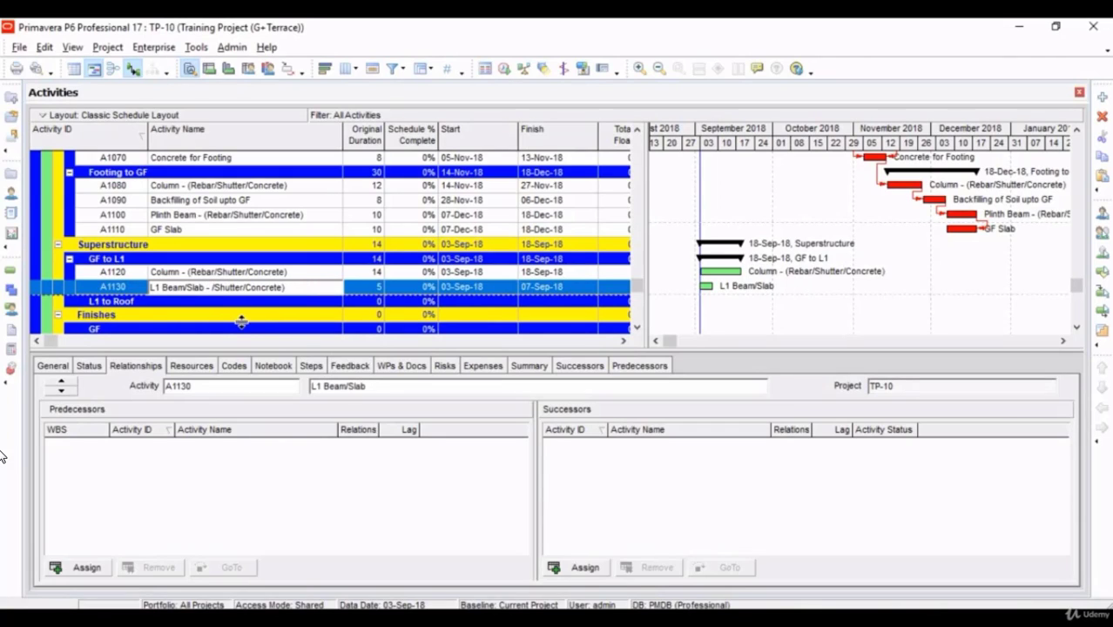
text(()
key(Delete)
key(Right)
key(Right)
key(Right)
key(Right)
key(Right)
key(Right)
key(Right)
key(Right)
text(Rebar/)
key(Return)
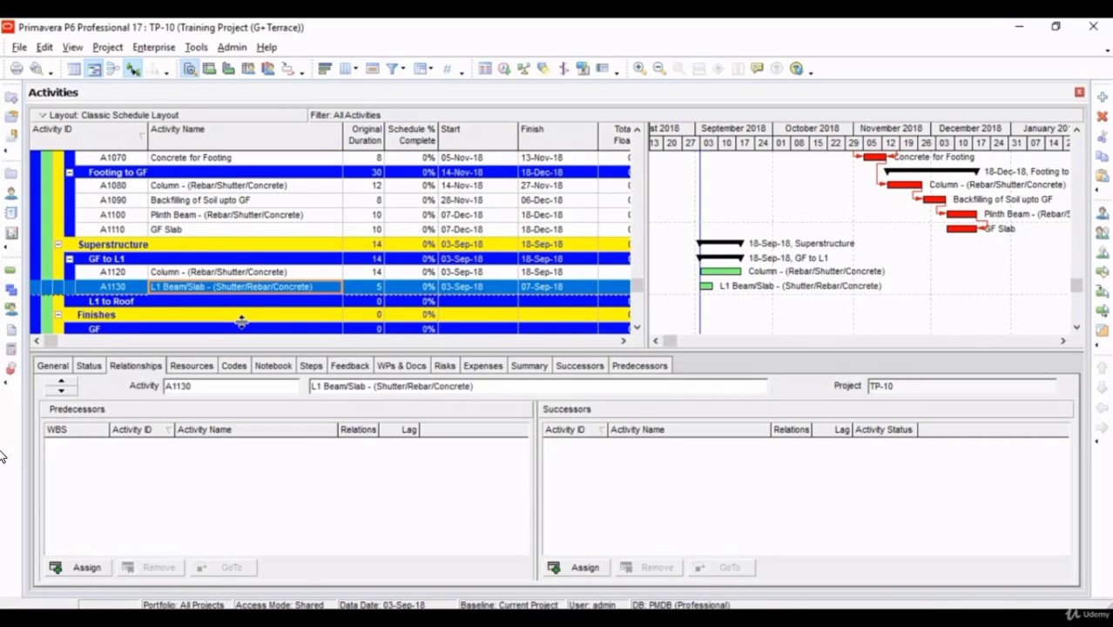
Set the original duration of the L1 Beam/Slab activity to 18
click(354, 289)
key(BackSpace)
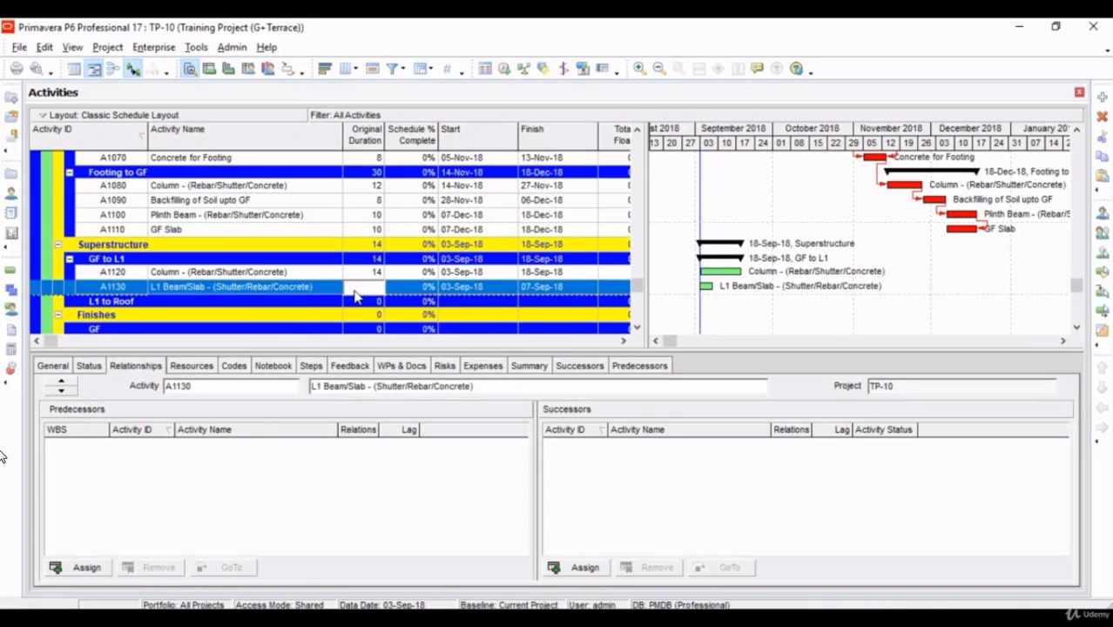
key(Return)
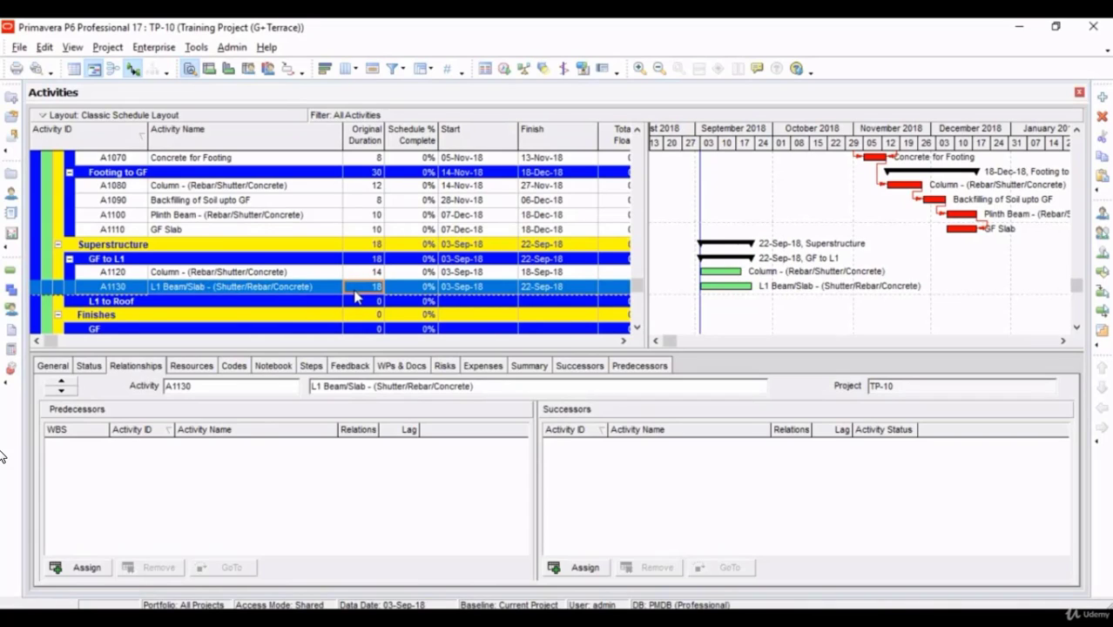
Link the GF to L1 column activity to the L1 Beam/Slab activity
click(313, 275)
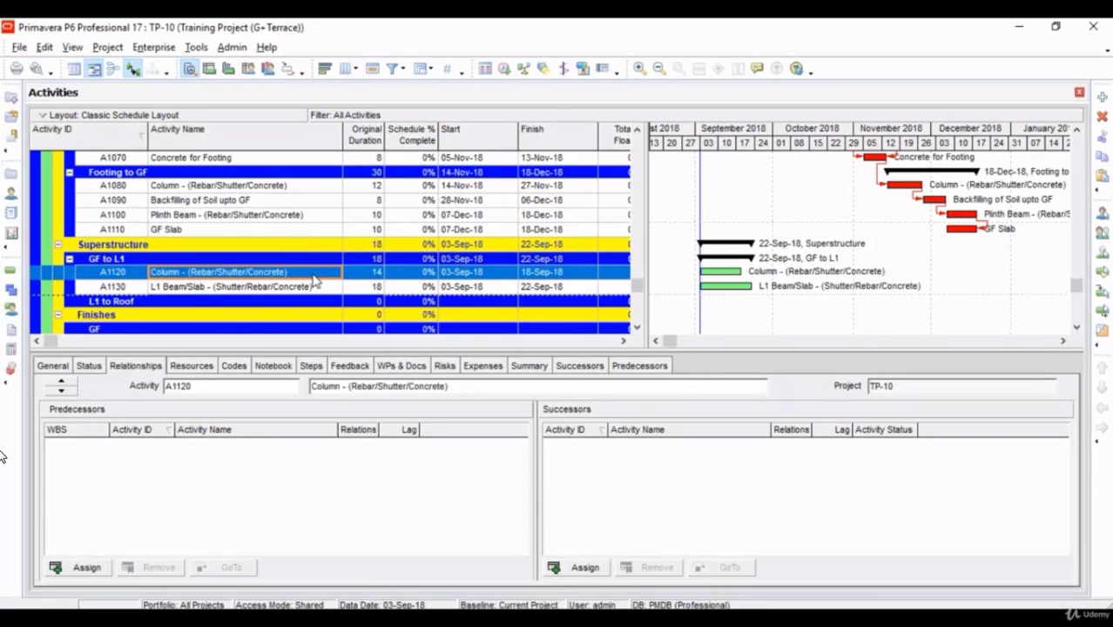
ctrl+click(320, 287)
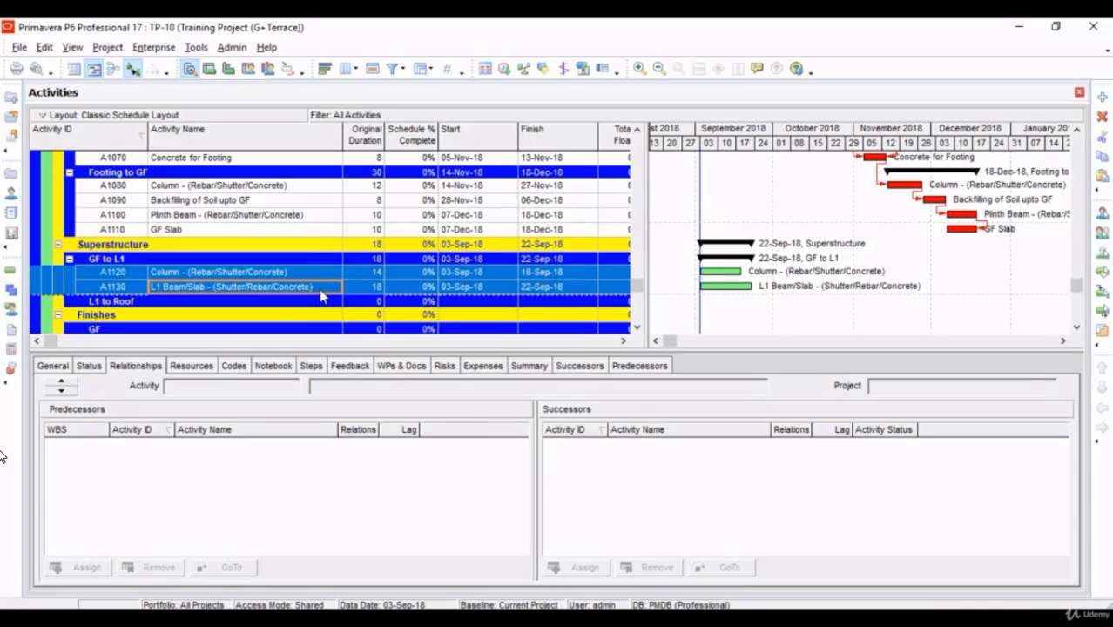
right_click(320, 296)
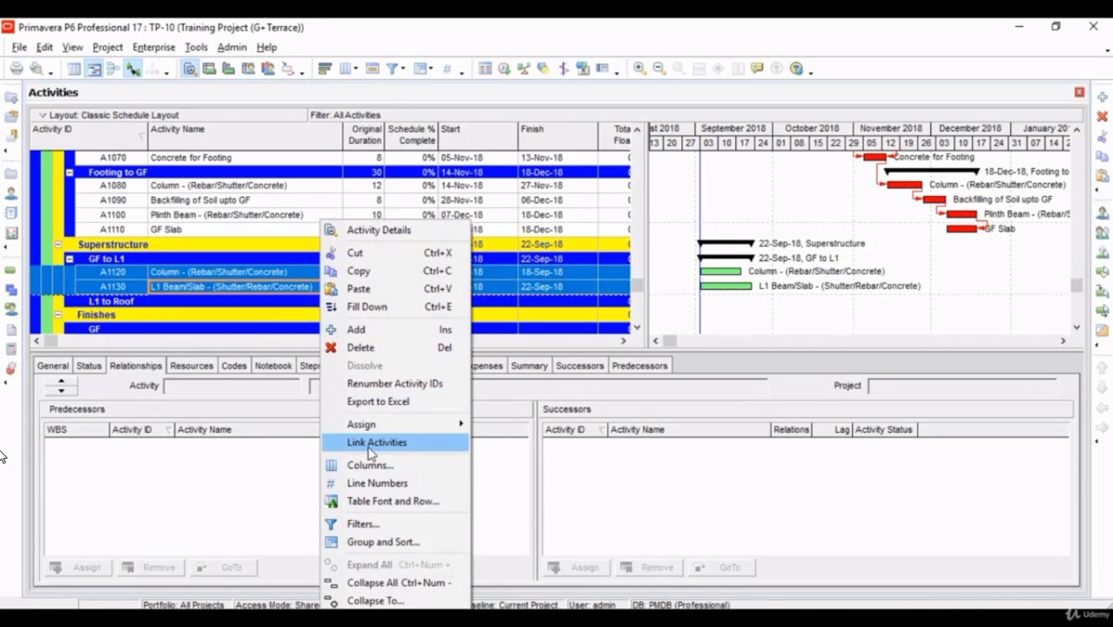
click(369, 440)
Assign GF Slab (A1110) as the predecessor of the GF to L1 column activity A1120
click(273, 272)
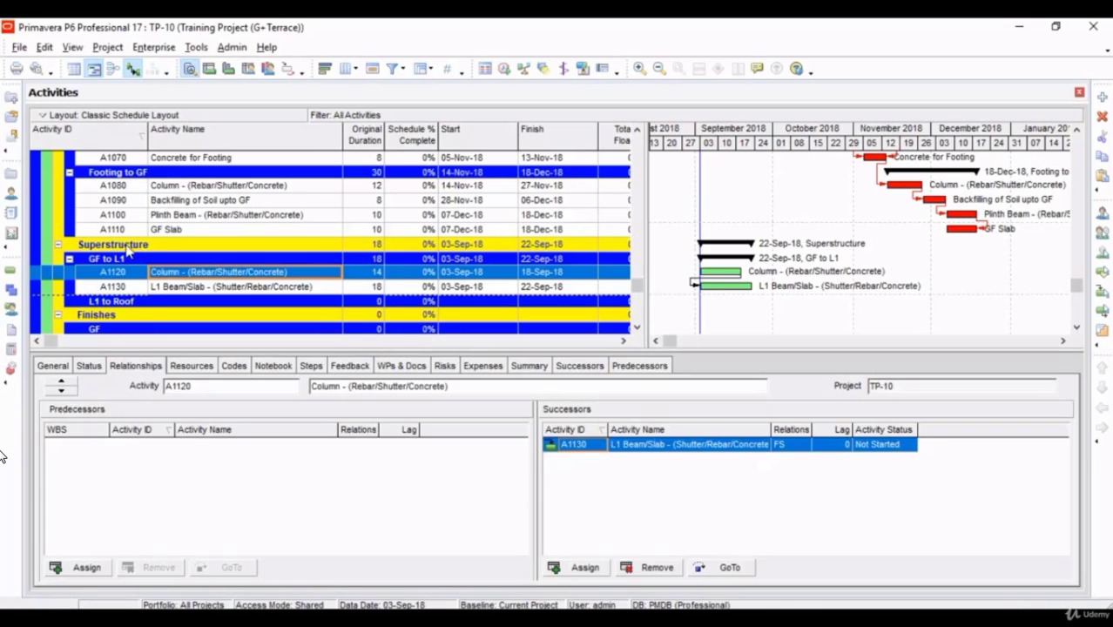
click(81, 566)
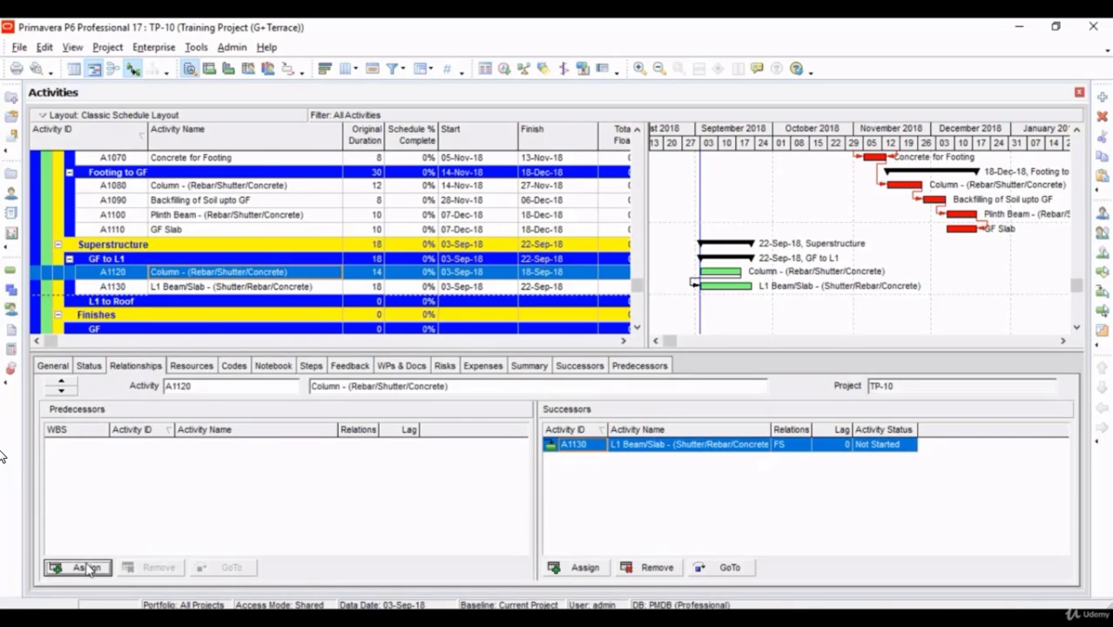
click(416, 354)
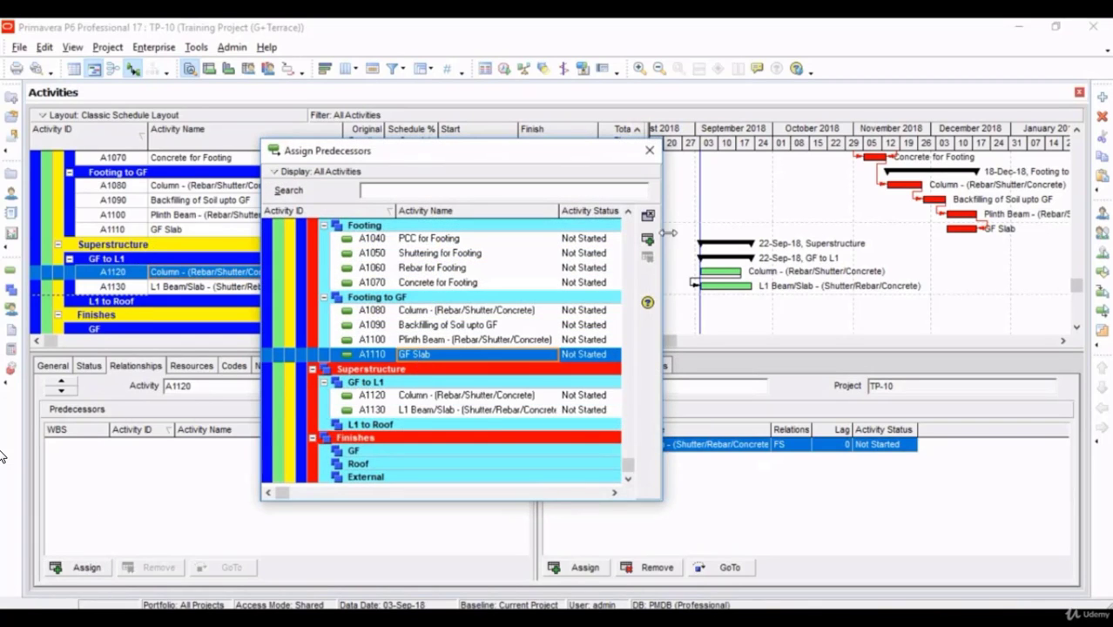
click(647, 238)
click(648, 152)
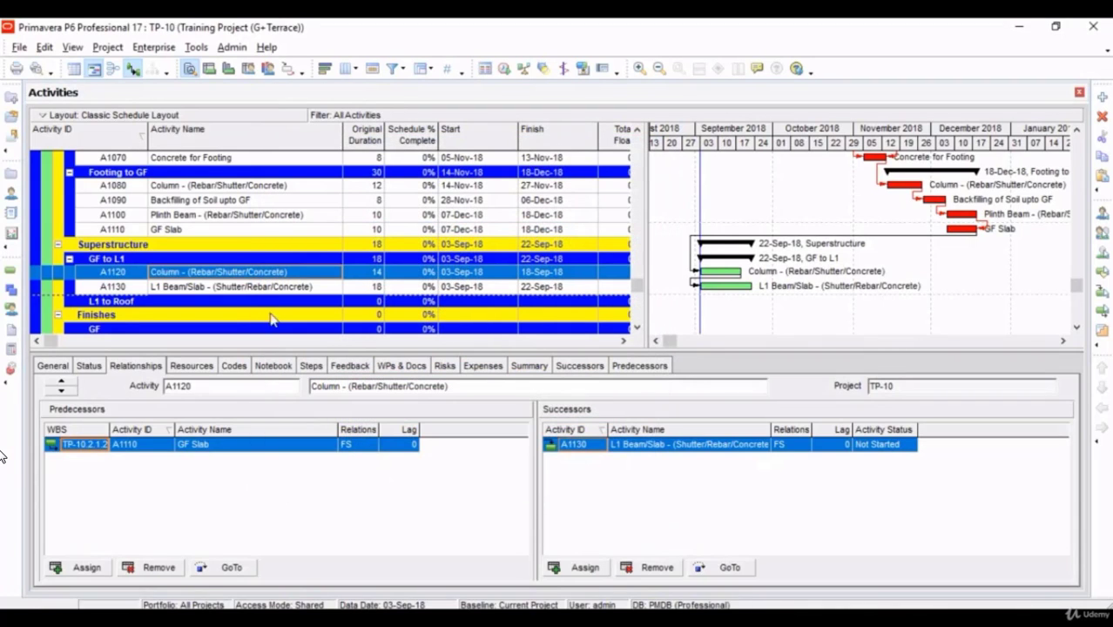
Assign L1 Beam/Slab (A1130) a second time as a successor of column activity A1120
click(562, 569)
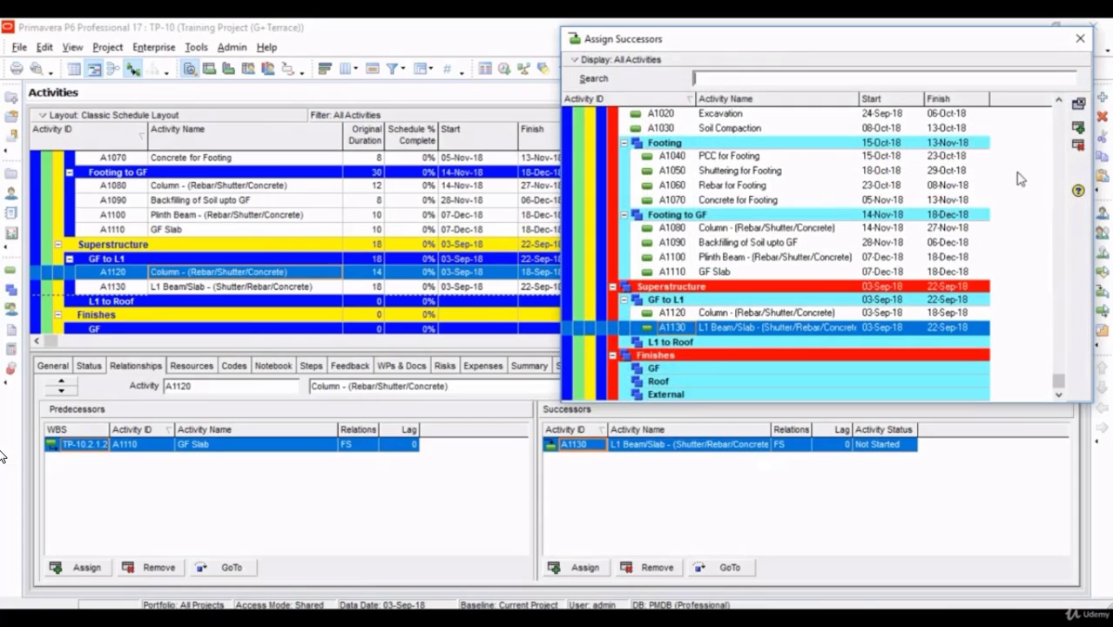
click(1079, 129)
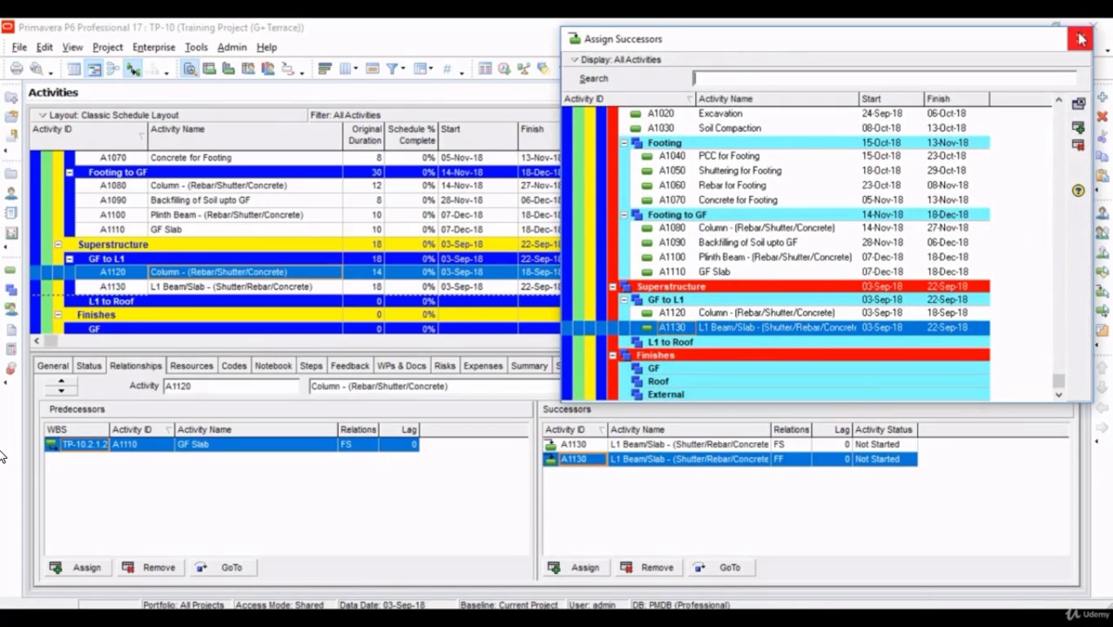
click(1080, 39)
Change the FS relationship from column activity A1120 to L1 Beam/Slab to SS with a lag of 6
click(786, 448)
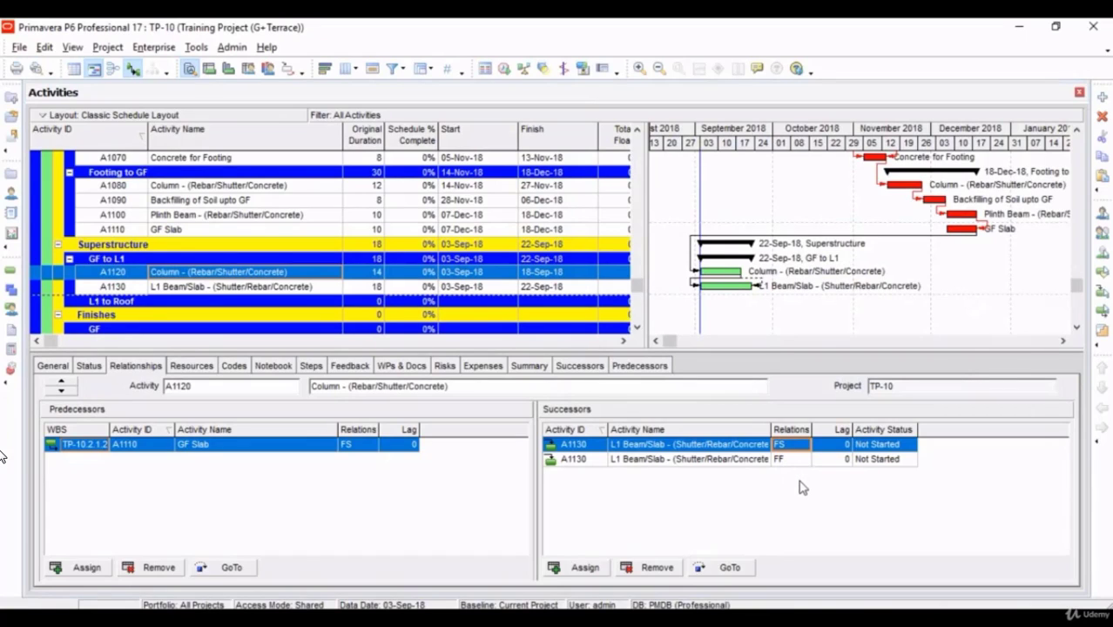
text(SS)
key(Return)
click(841, 444)
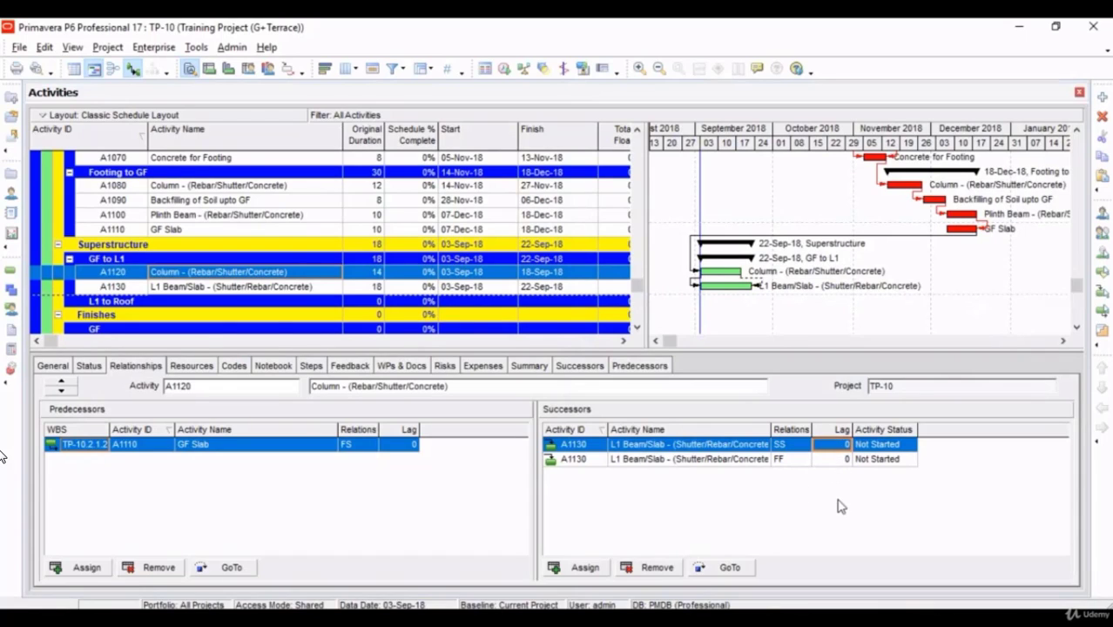
text(6)
key(Return)
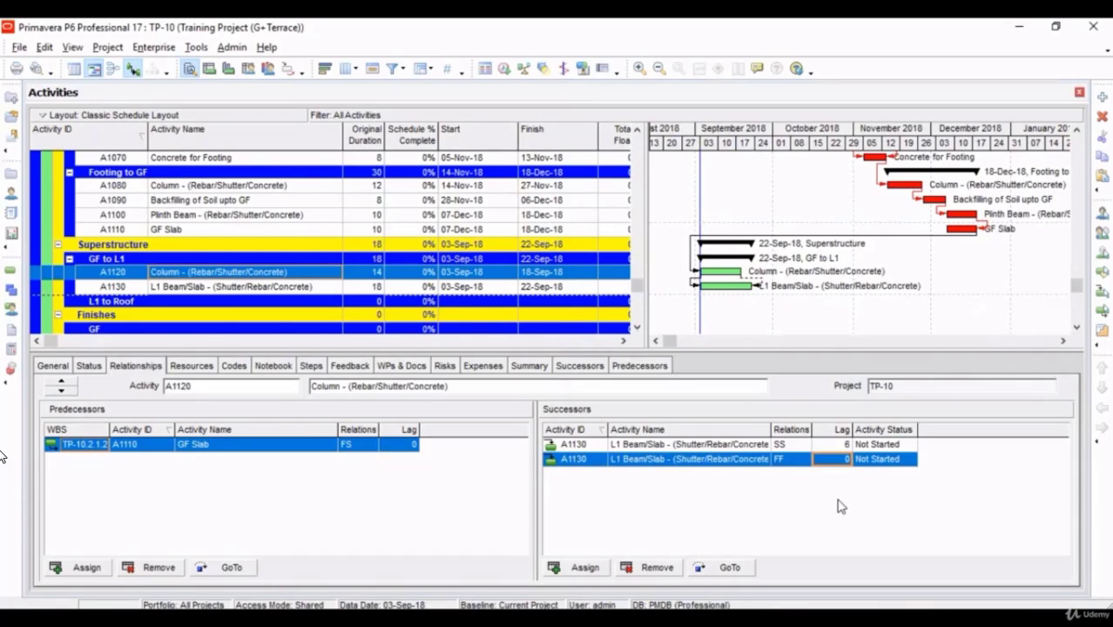
Set the lag of the FF relationship from column activity A1120 to L1 Beam/Slab to 6 and reschedule the project
text(6)
key(Return)
click(504, 69)
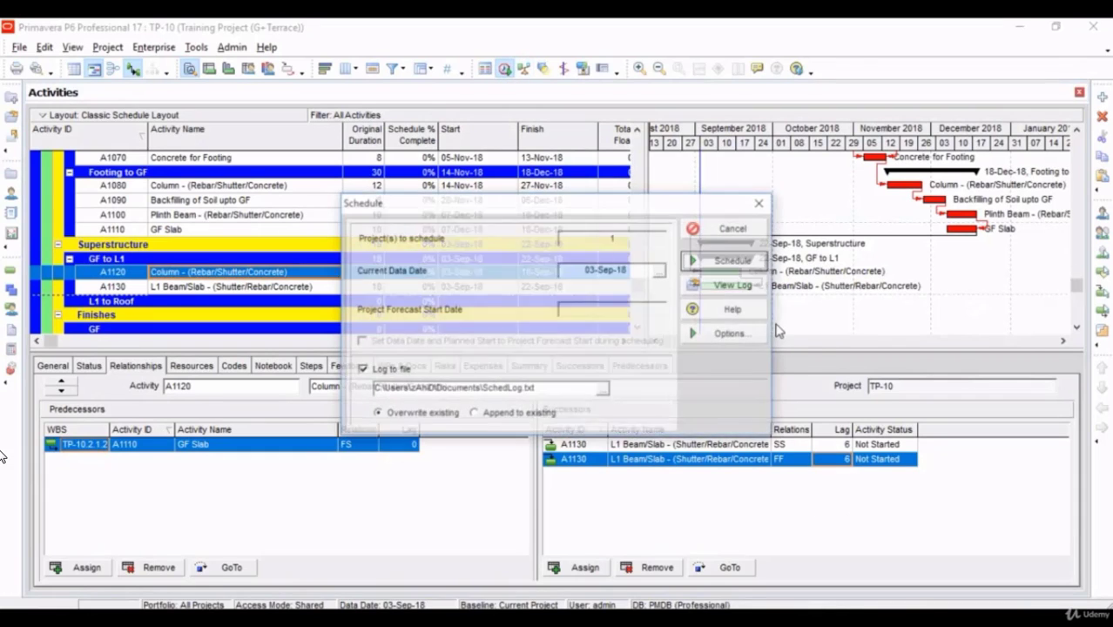
click(716, 261)
drag(844, 146, 699, 148)
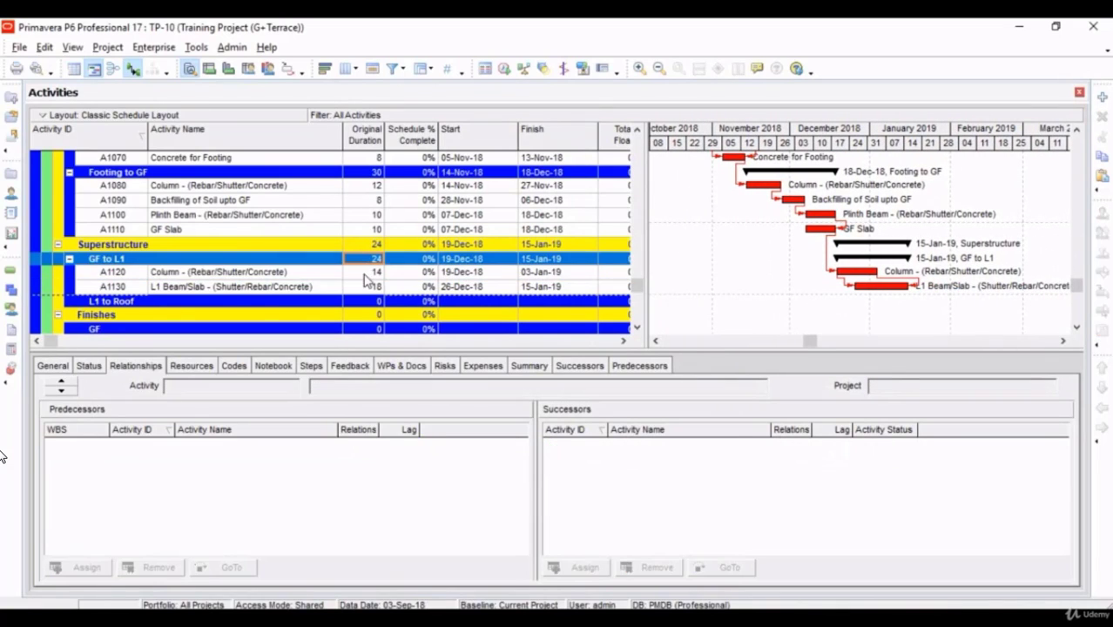
Change the SS relationship from column activity A1120 to L1 Beam/Slab to FS with a lag of 0
click(364, 275)
click(774, 445)
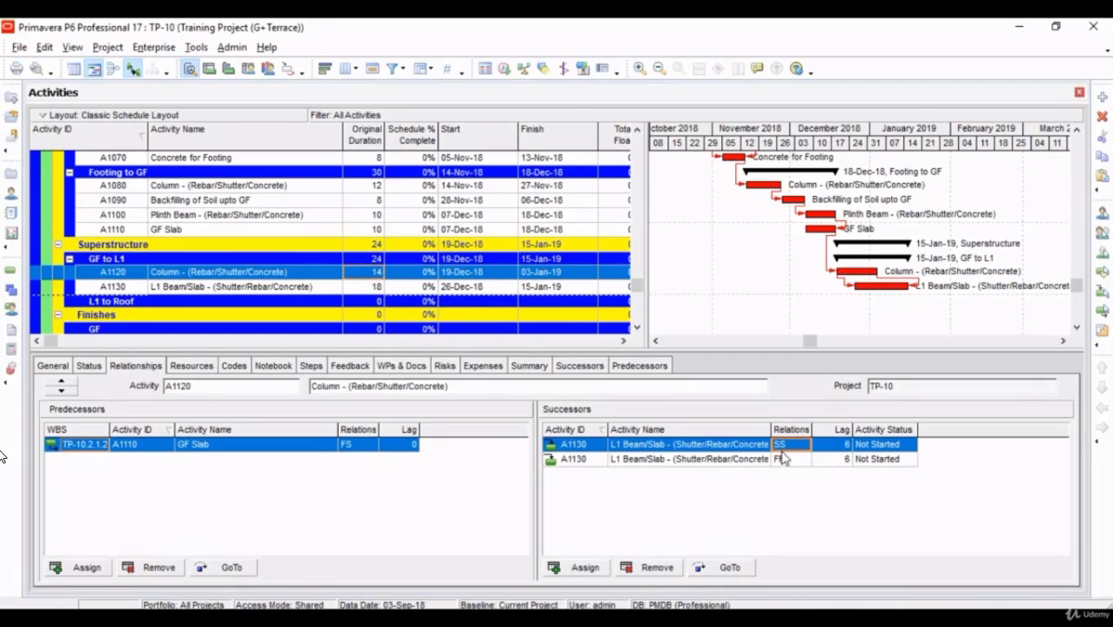
click(832, 449)
click(780, 446)
text(FS)
key(Return)
click(831, 445)
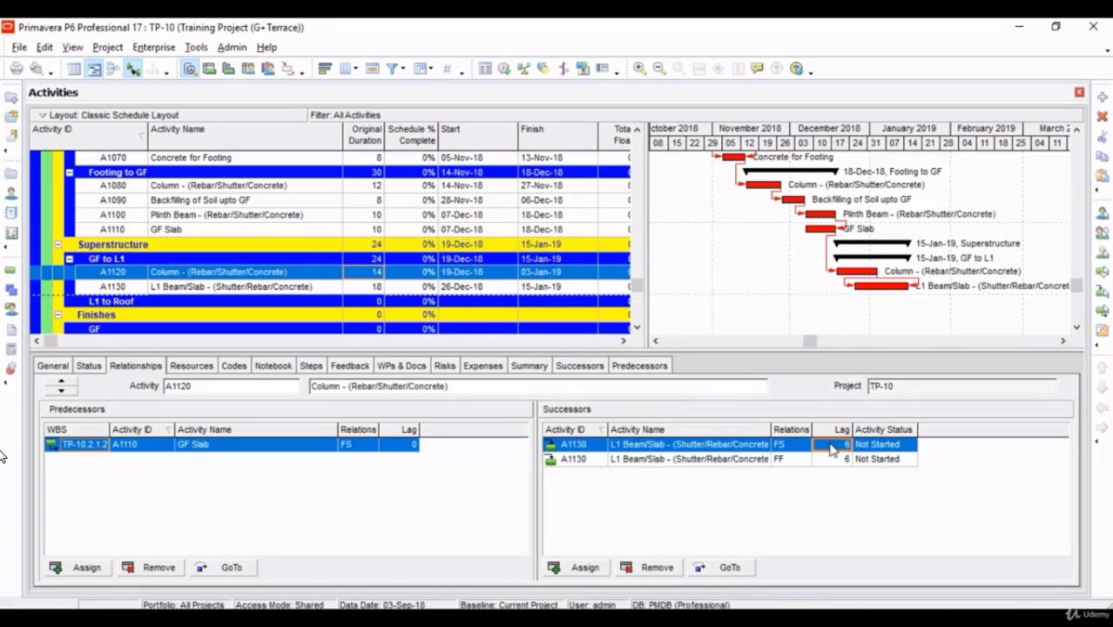
Remove the FF relationship between column activity A1120 and L1 Beam/Slab, and reschedule the project
click(721, 458)
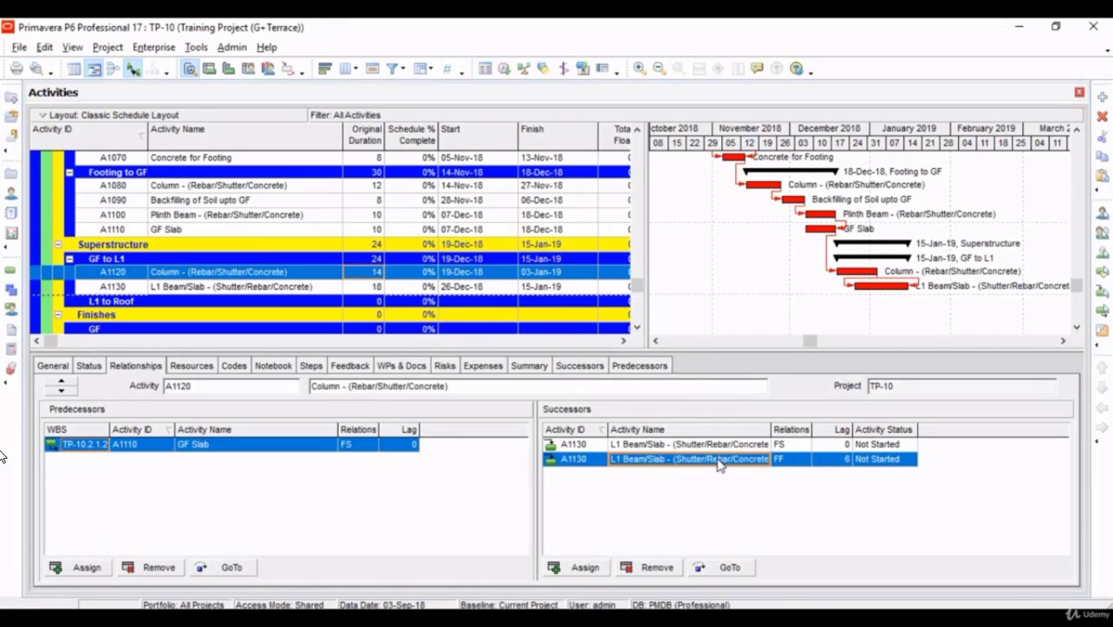
click(646, 568)
click(517, 349)
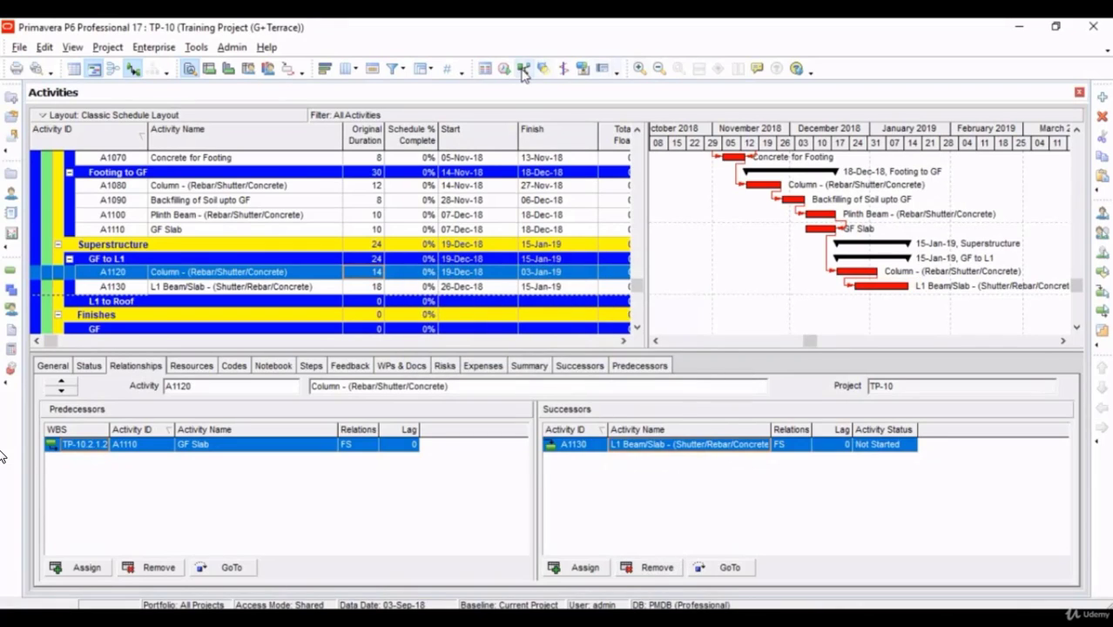
click(504, 69)
click(733, 257)
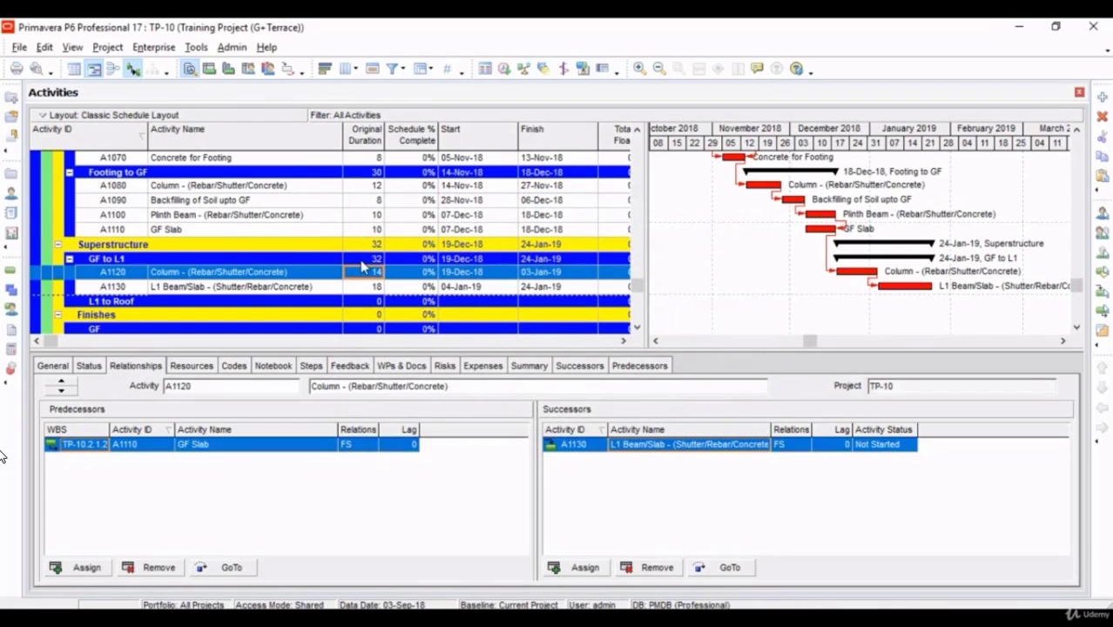
Assign L1 Beam/Slab (A1130) again as a second successor of column activity A1120
click(570, 567)
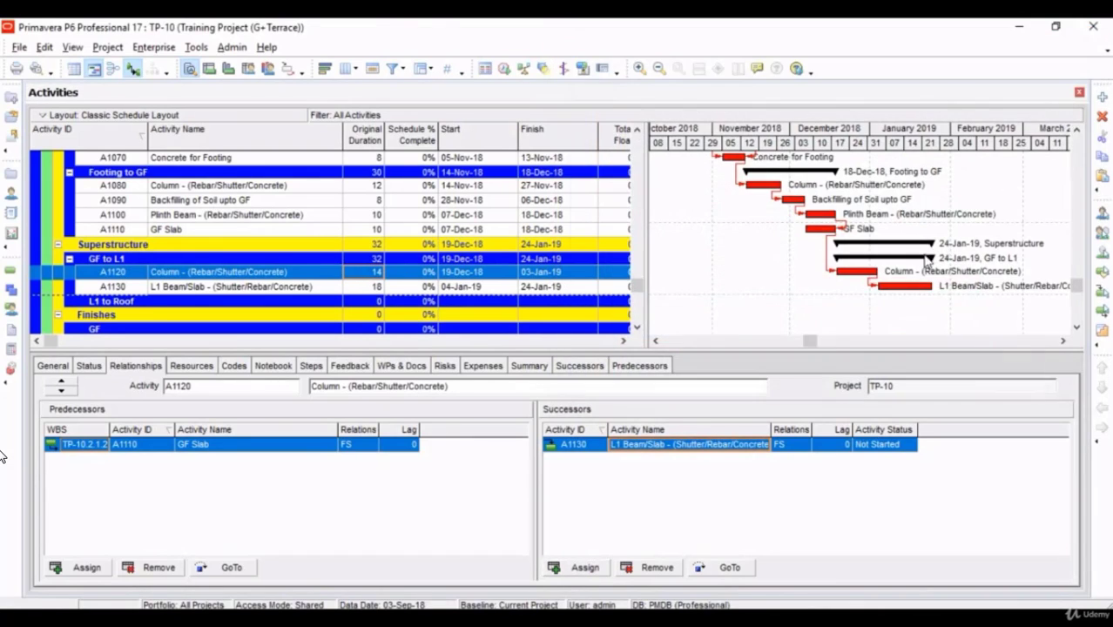
click(1079, 38)
click(570, 568)
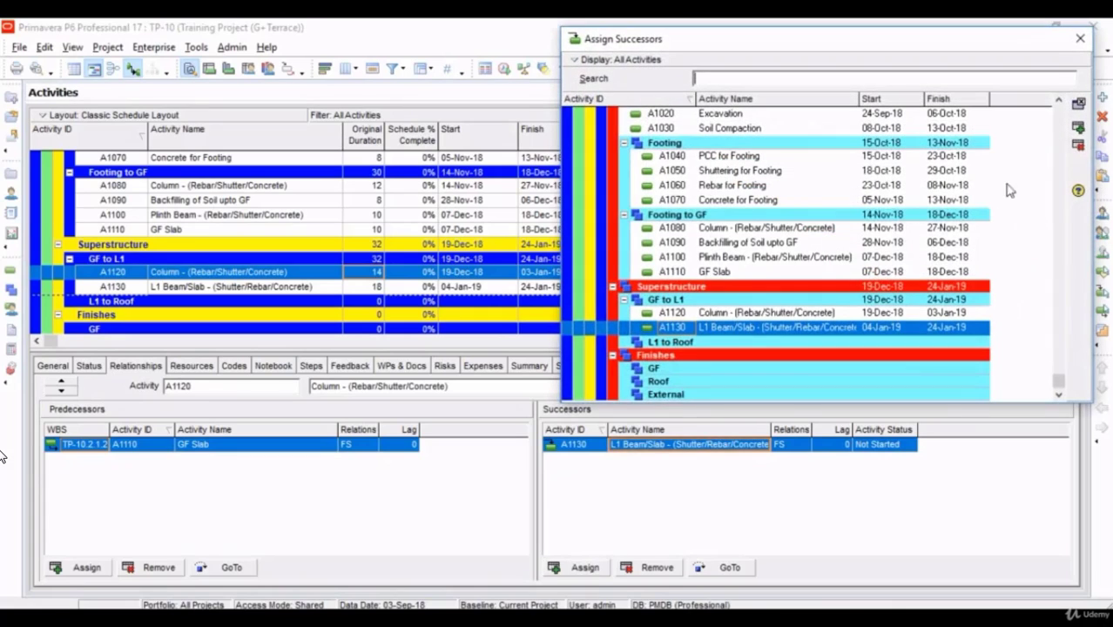
click(1078, 103)
click(1080, 38)
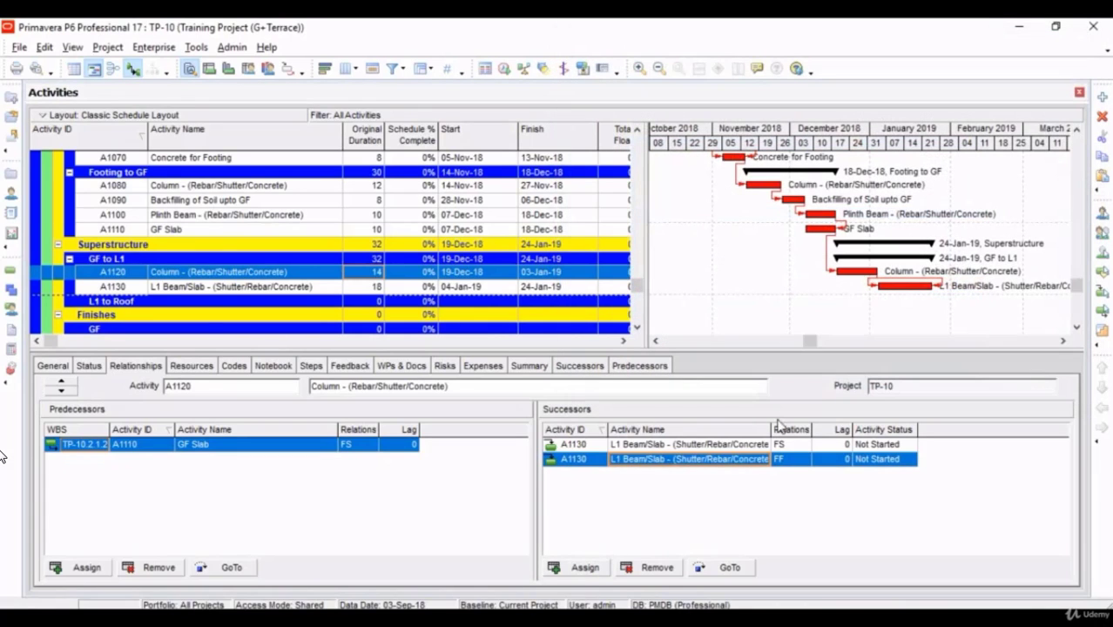
Change A1120's FS relationship to SS with both successor lags set to 6, and reschedule the project
click(777, 445)
text(SS)
key(Return)
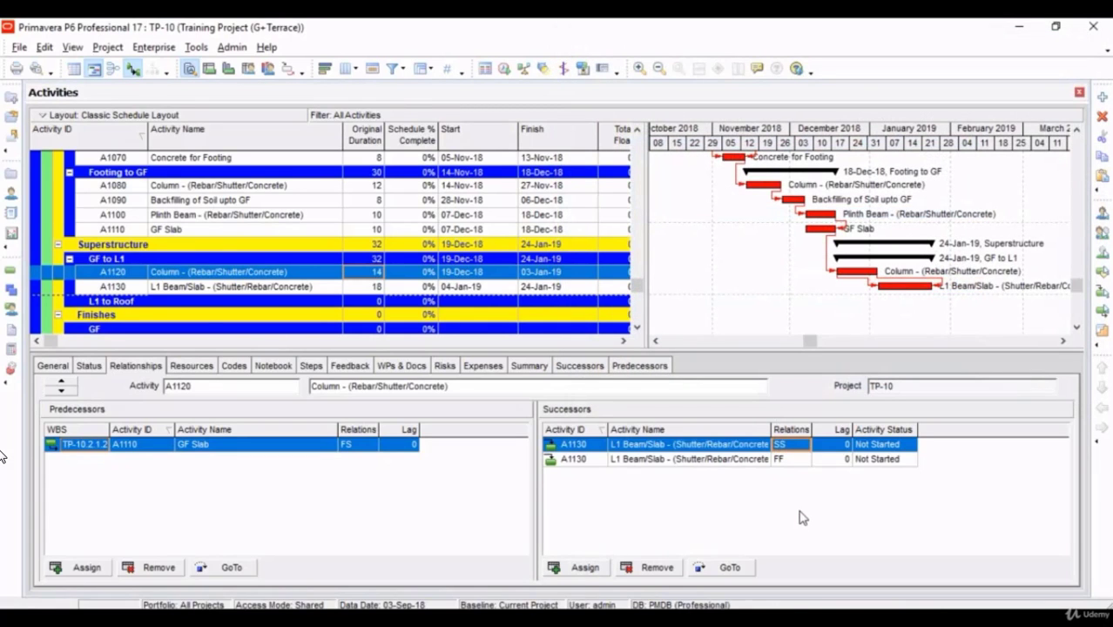
click(835, 459)
text(6)
key(Return)
click(504, 69)
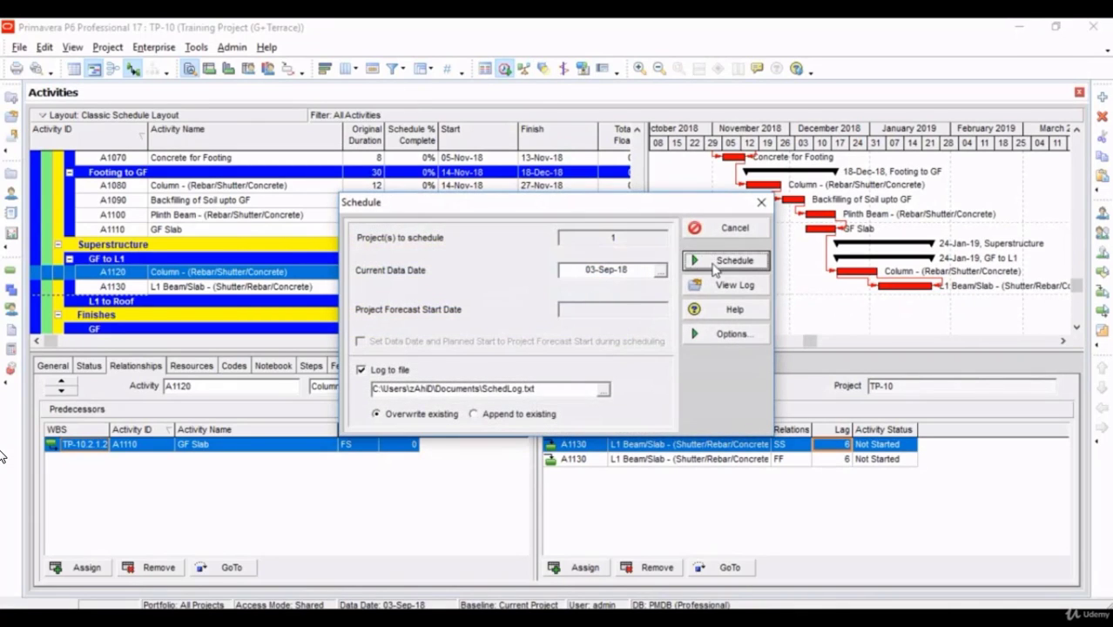
click(715, 263)
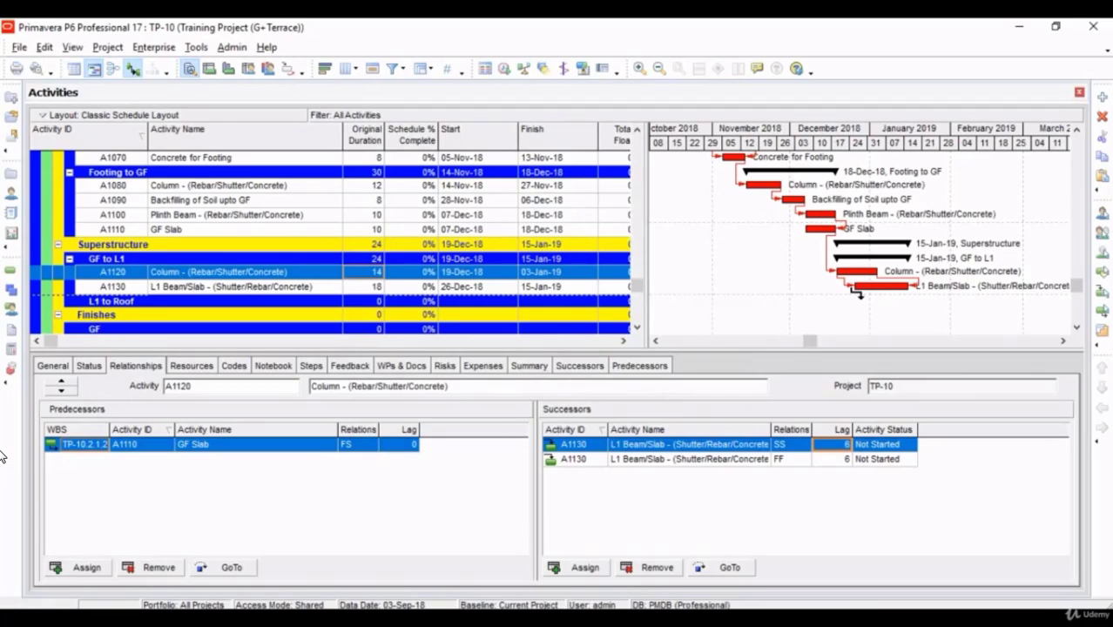
Add an activity under L1 to Roof, copying the name Column - (Rebar/Shutter/Concrete) from A1120
click(170, 290)
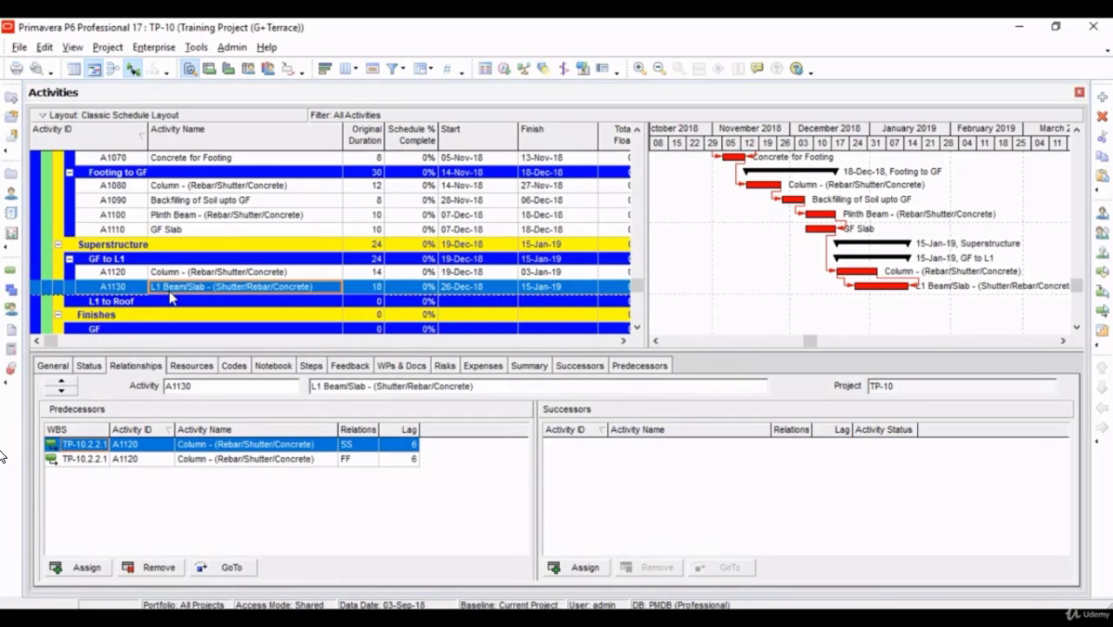
scroll(170, 296, down, 1)
click(177, 287)
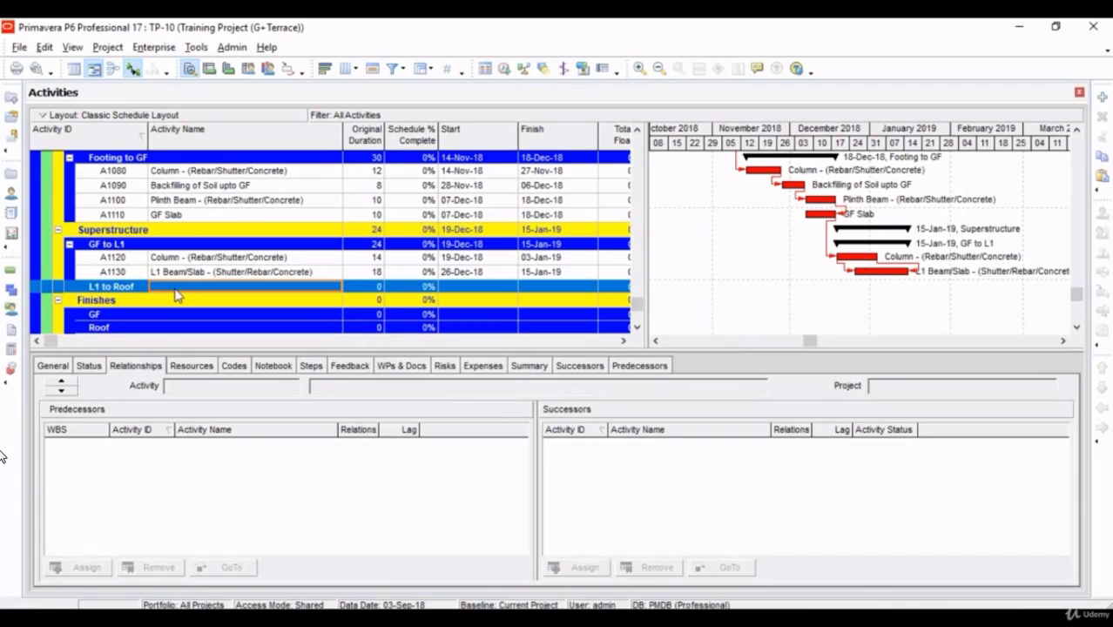
click(126, 289)
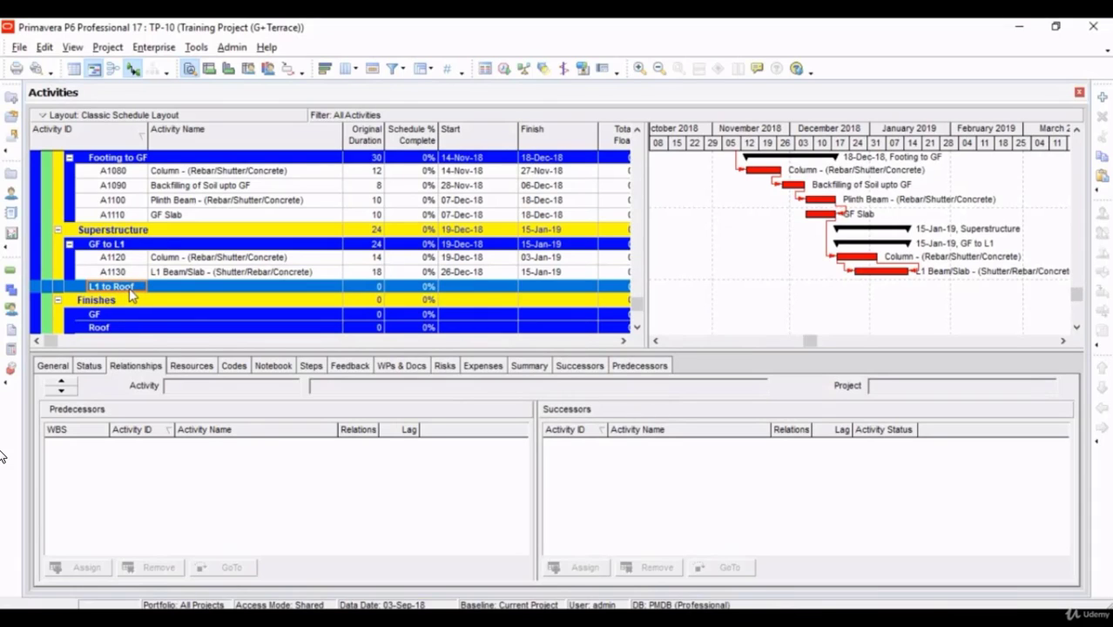
click(1102, 97)
click(334, 258)
click(331, 259)
key(ctrl+c)
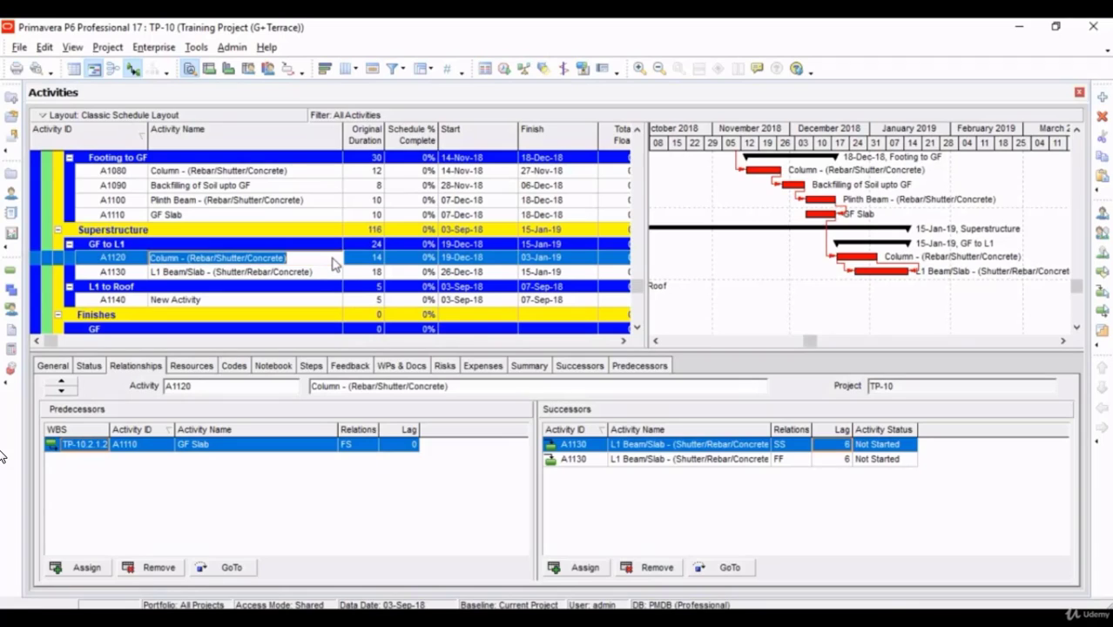
click(273, 301)
key(ctrl+v)
Set the original duration of the L1 to Roof column activity A1140 to 6
click(356, 304)
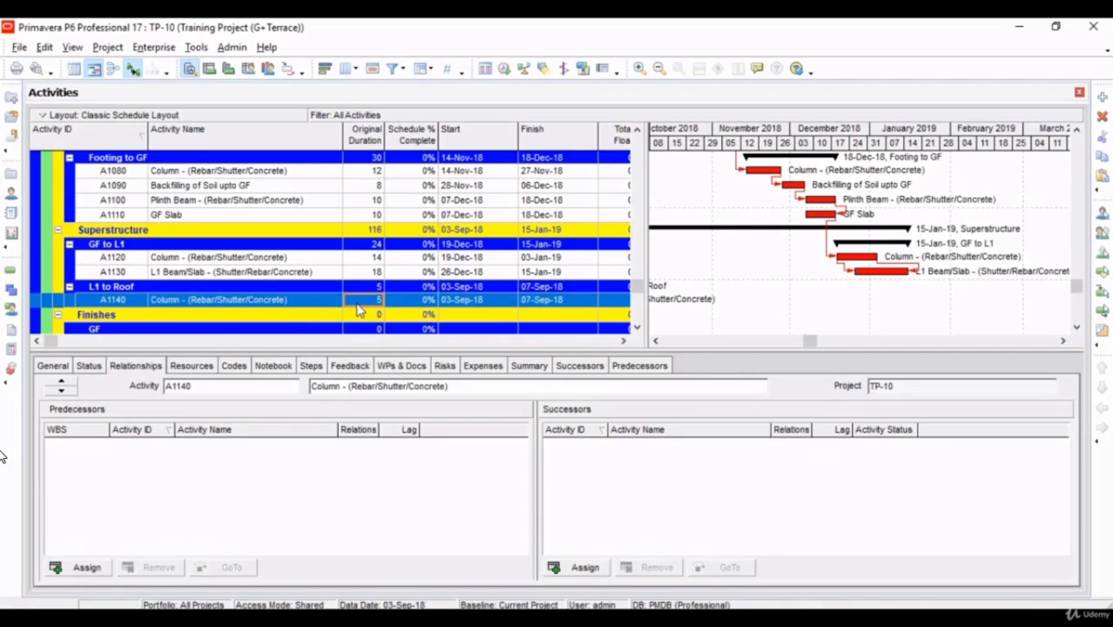
text(6)
key(Return)
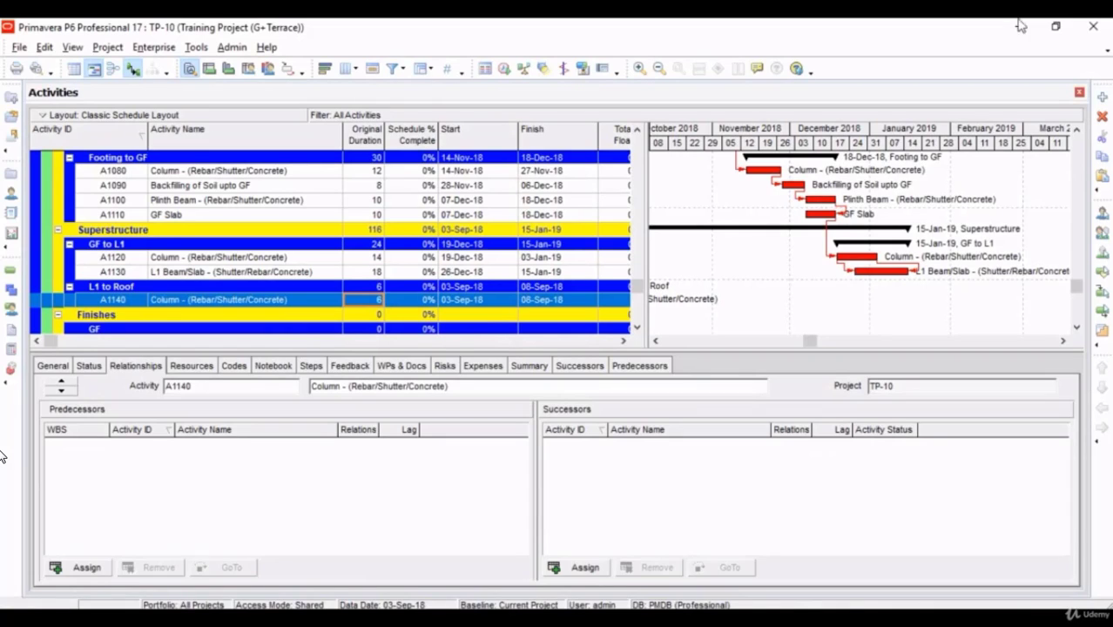
Add a second L1 to Roof activity named Roof Beam/Slab - (Shutter/Rebar/Concrete), adapting the name copied from A1130
key(Insert)
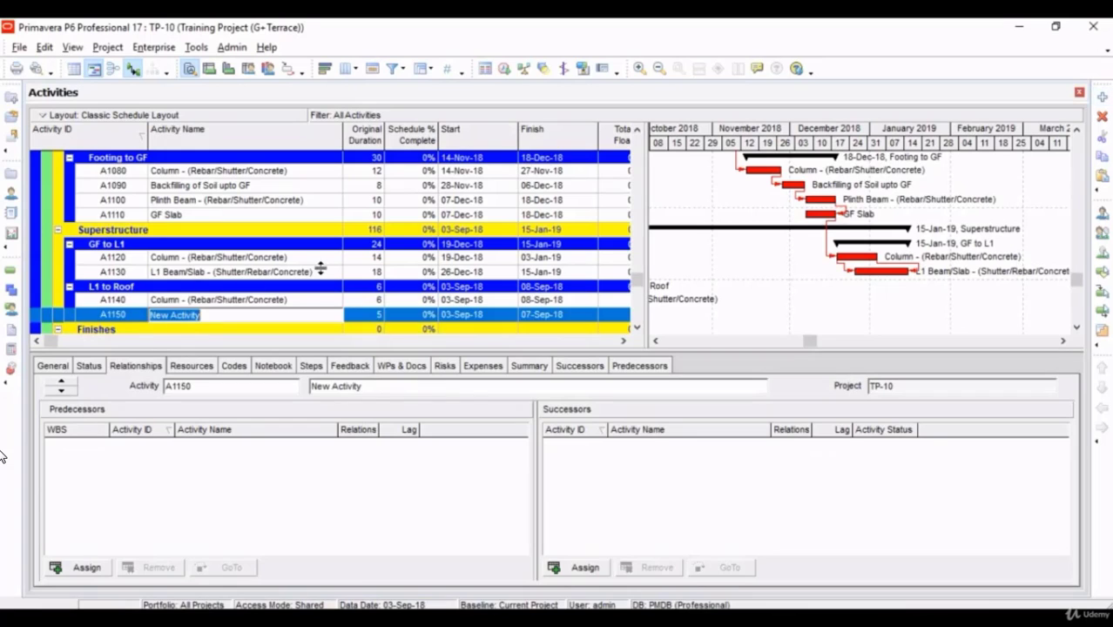
click(323, 272)
click(326, 272)
key(ctrl+c)
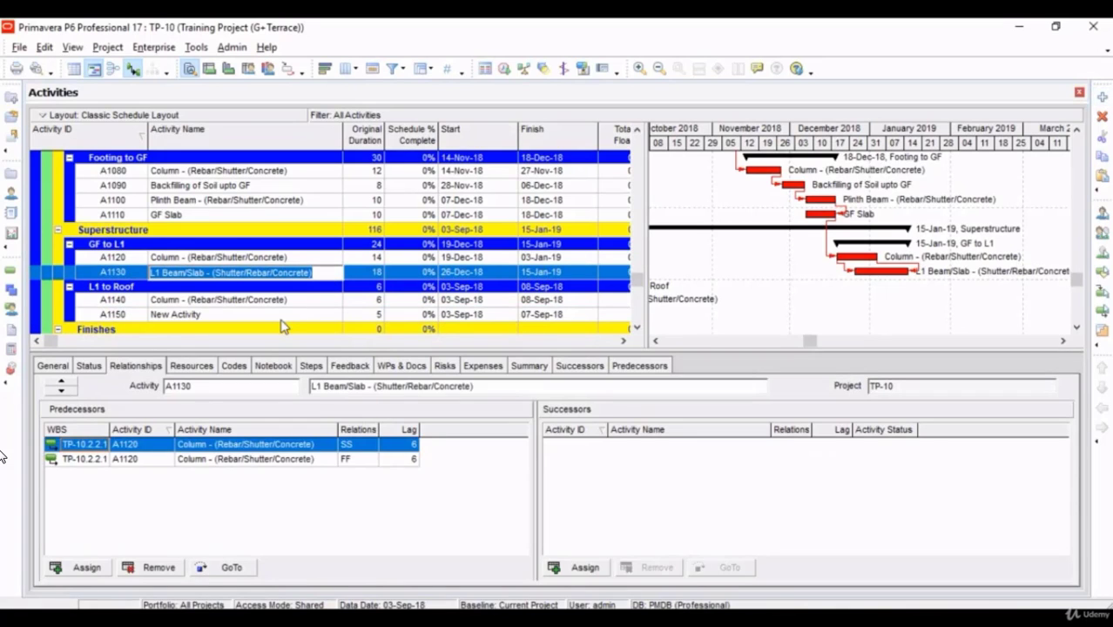
click(283, 314)
key(ctrl+v)
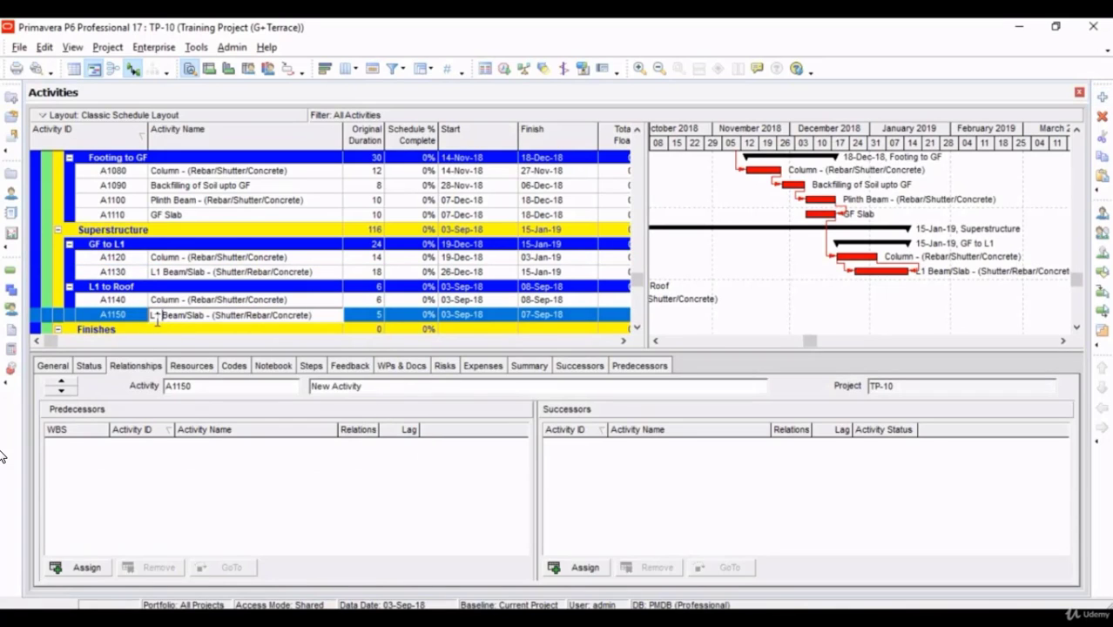
drag(155, 316, 169, 357)
key(Left)
key(BackSpace)
key(Delete)
text(Roof)
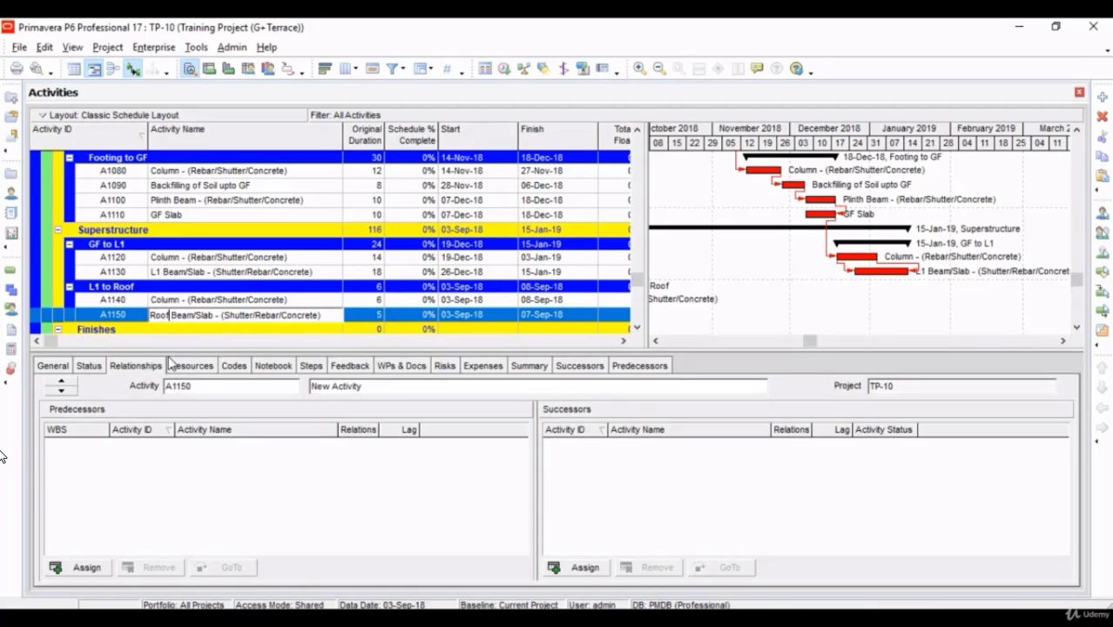
key(Return)
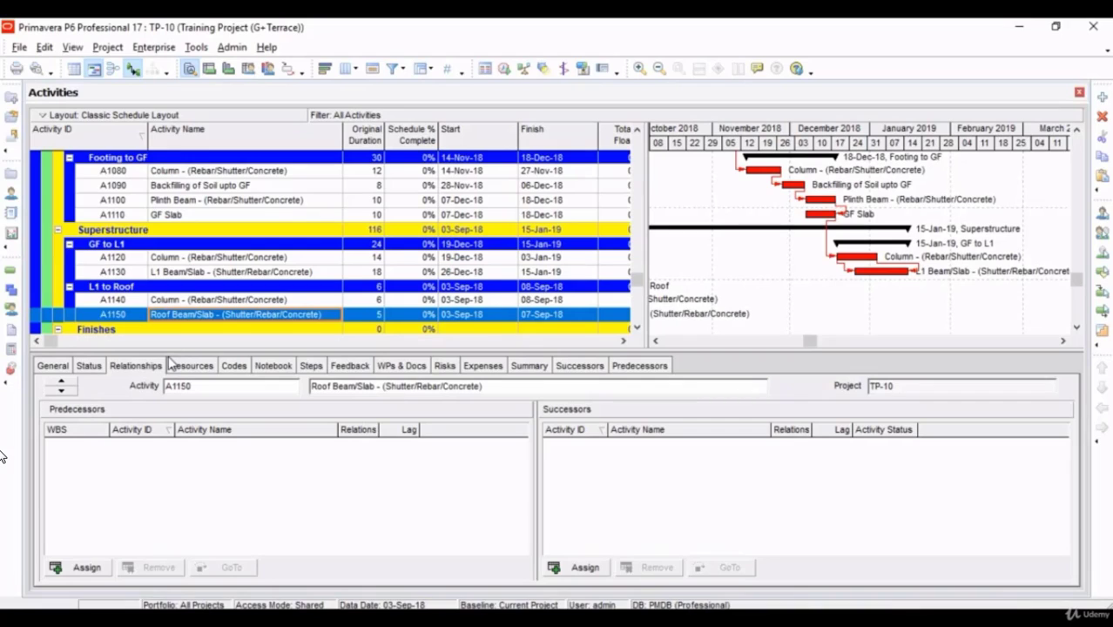
Set the original duration of the L1 to Roof column activity A1140 to 4
click(368, 317)
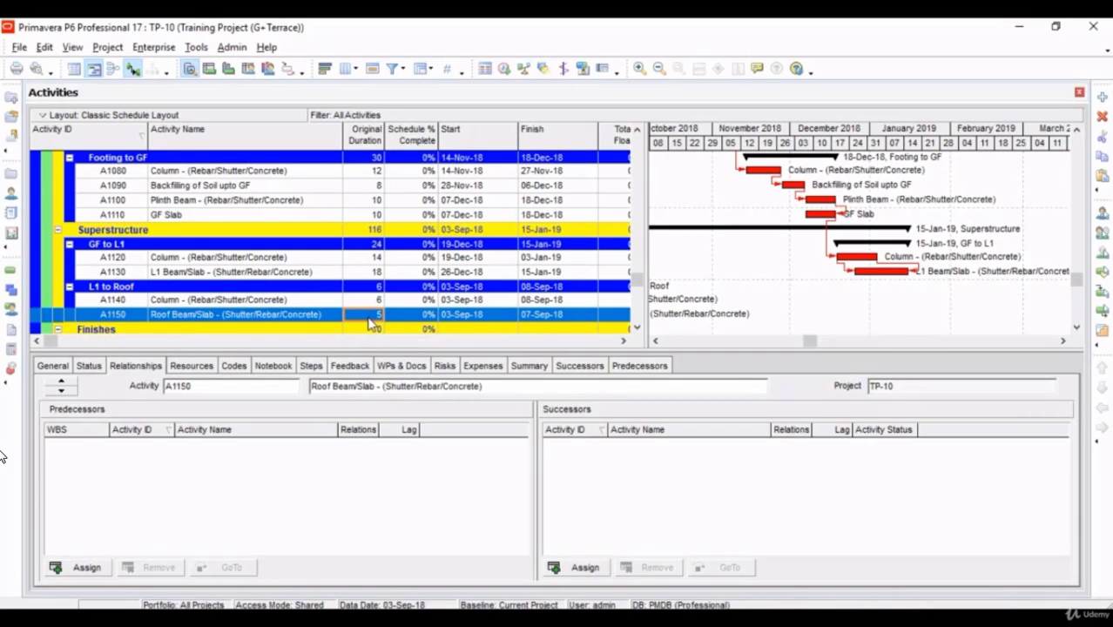
key(Up)
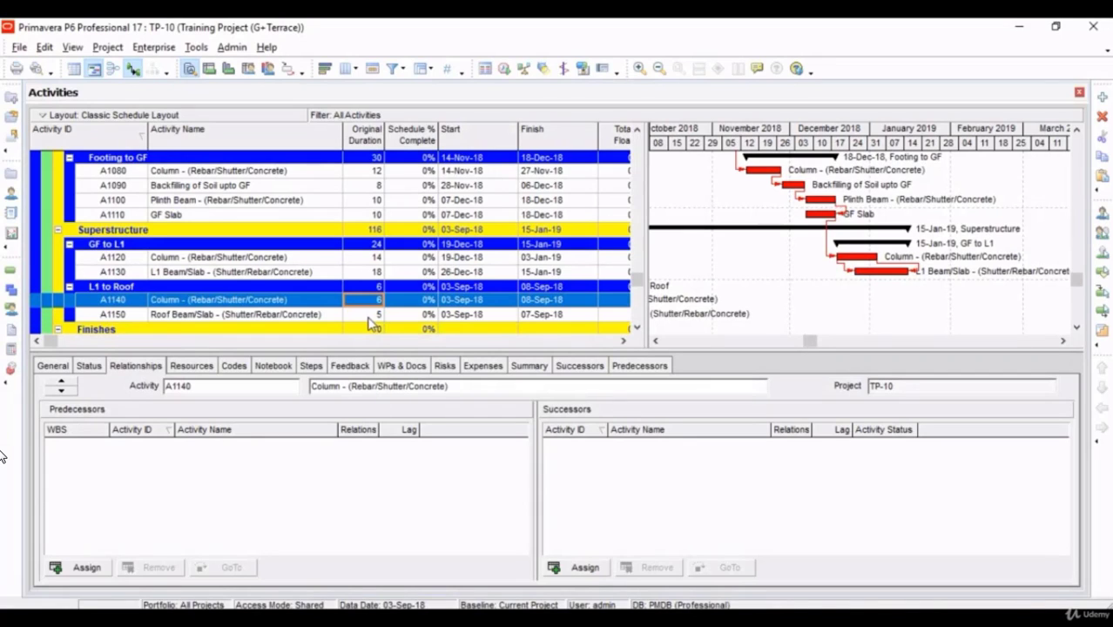
text(4)
key(Return)
Set the original duration of Roof Beam/Slab activity A1150 to 6 and reduce it to 4
key(Down)
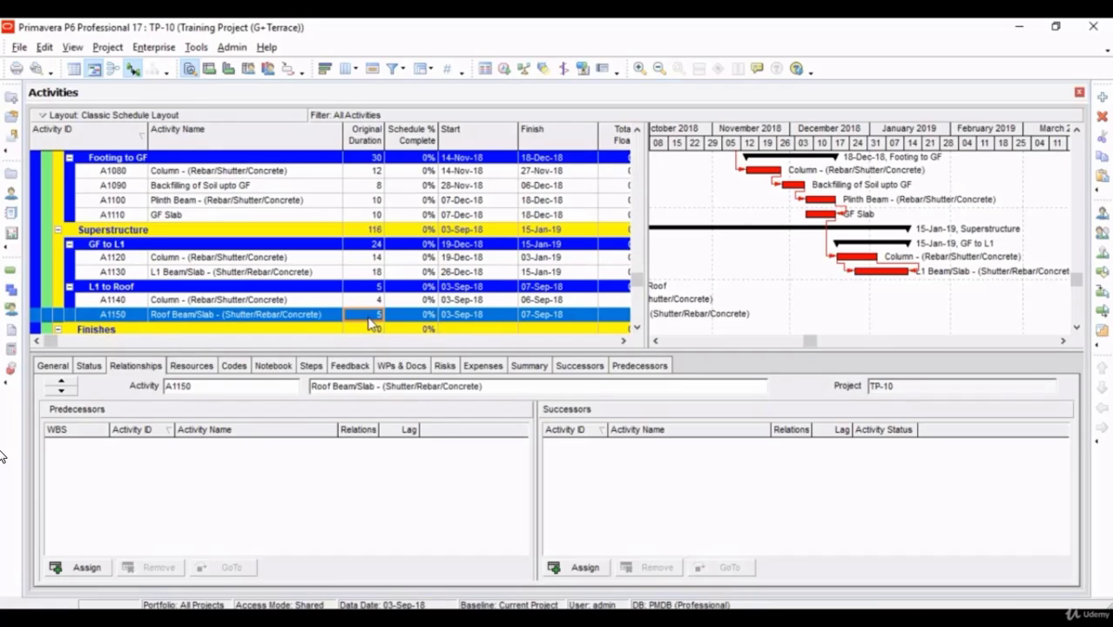
text(6)
key(Return)
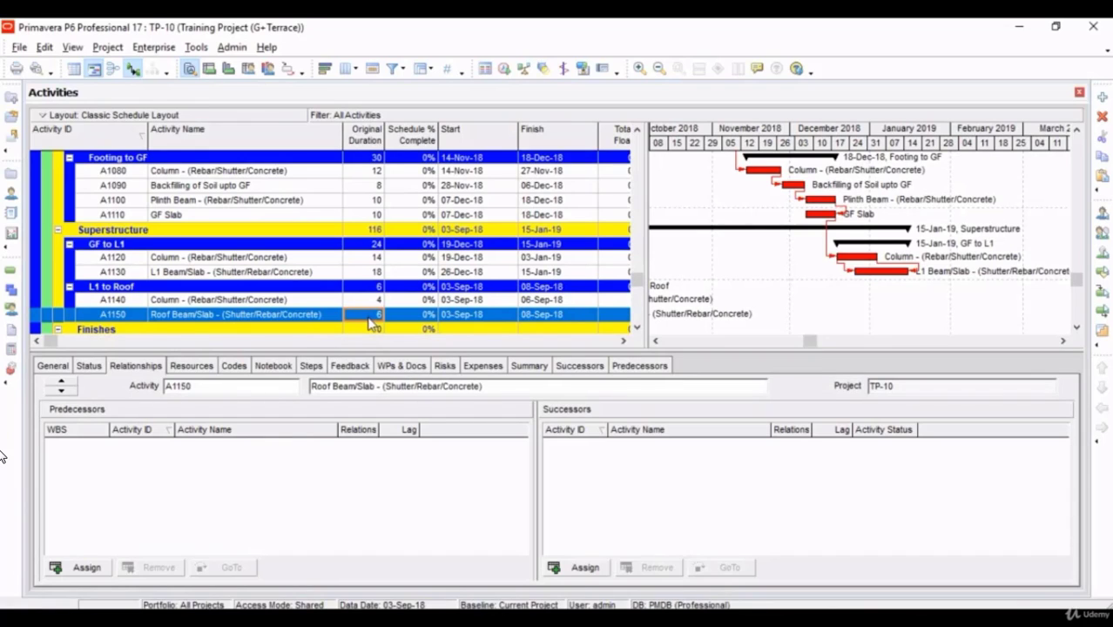
text(4)
key(Return)
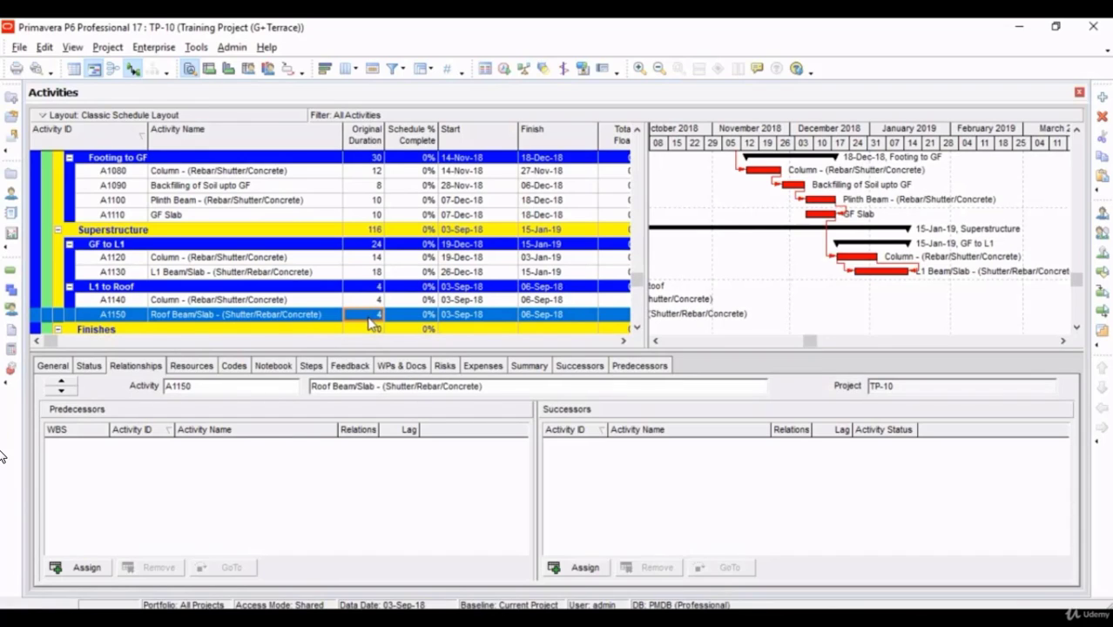
Assign L1 Beam/Slab (A1130) as the predecessor of the L1 to Roof column activity A1140
click(266, 303)
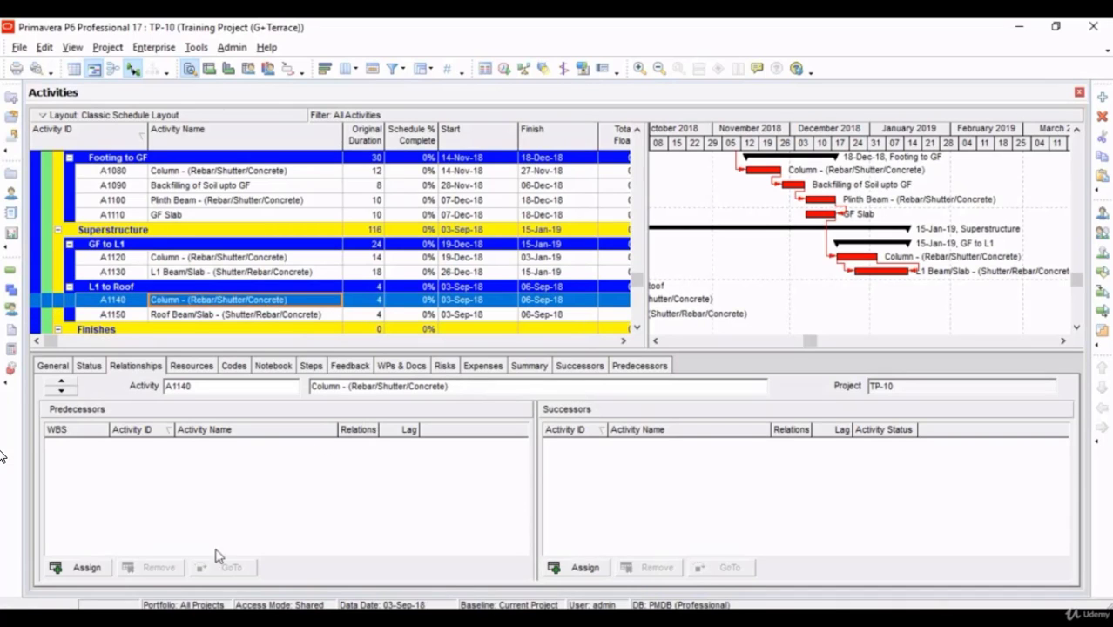
click(80, 567)
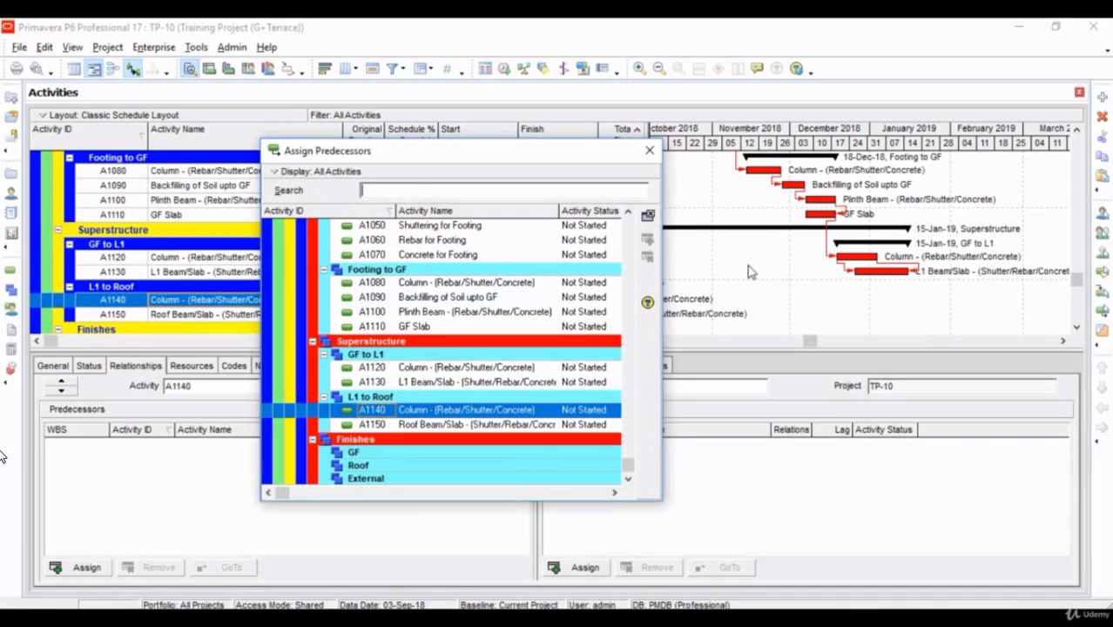
click(488, 381)
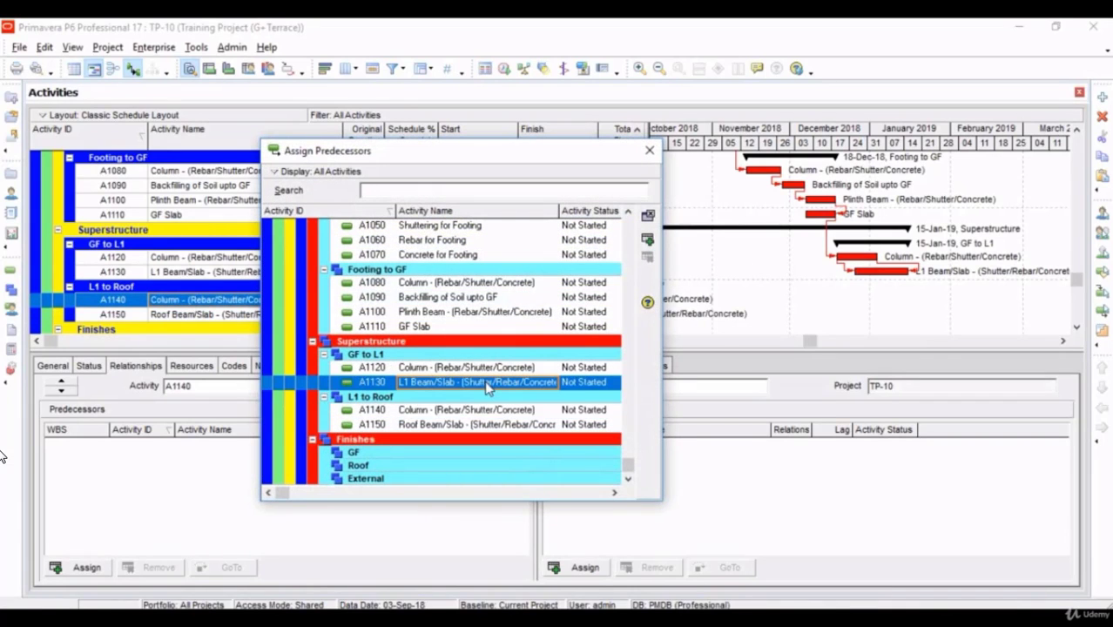
click(647, 237)
click(649, 151)
Assign Roof Beam/Slab (A1150) as the successor of the L1 to Roof column activity A1140
click(584, 567)
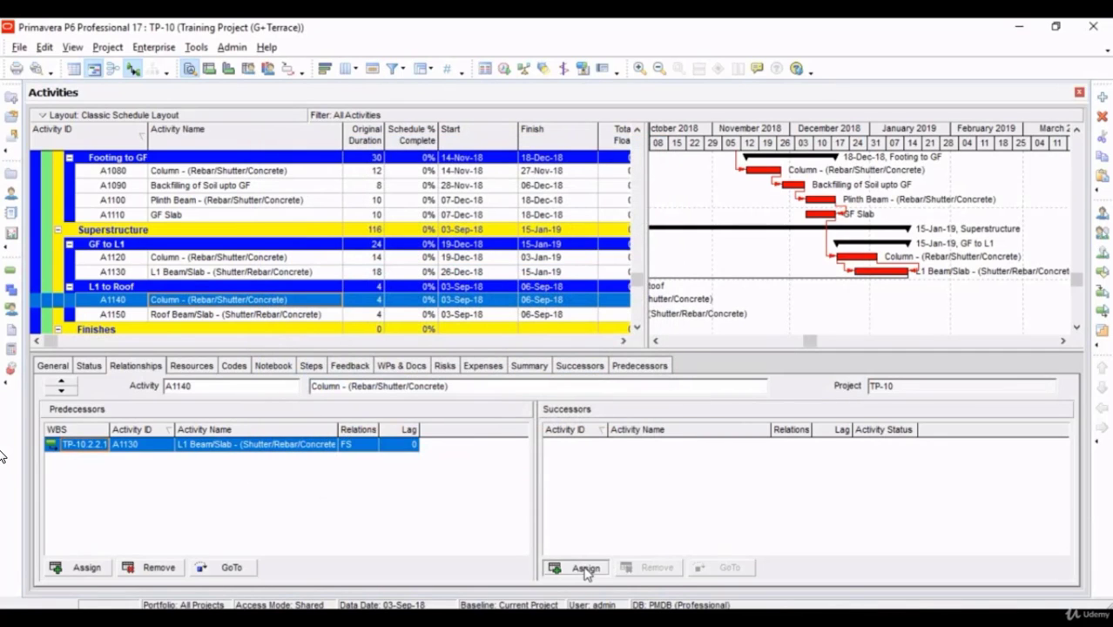
click(815, 328)
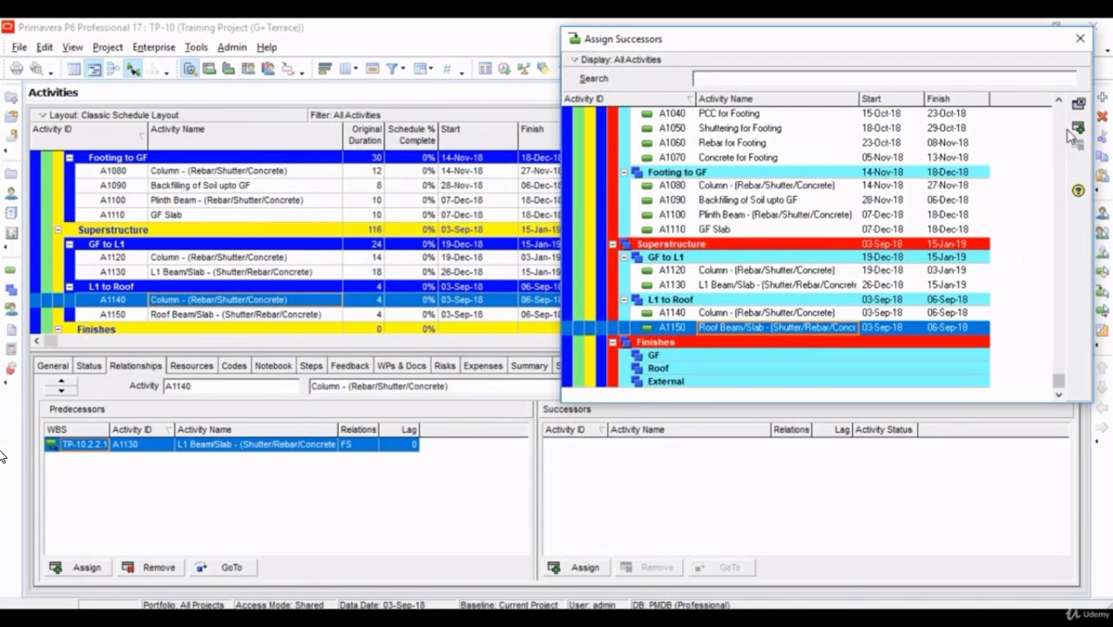
click(1077, 103)
click(1080, 39)
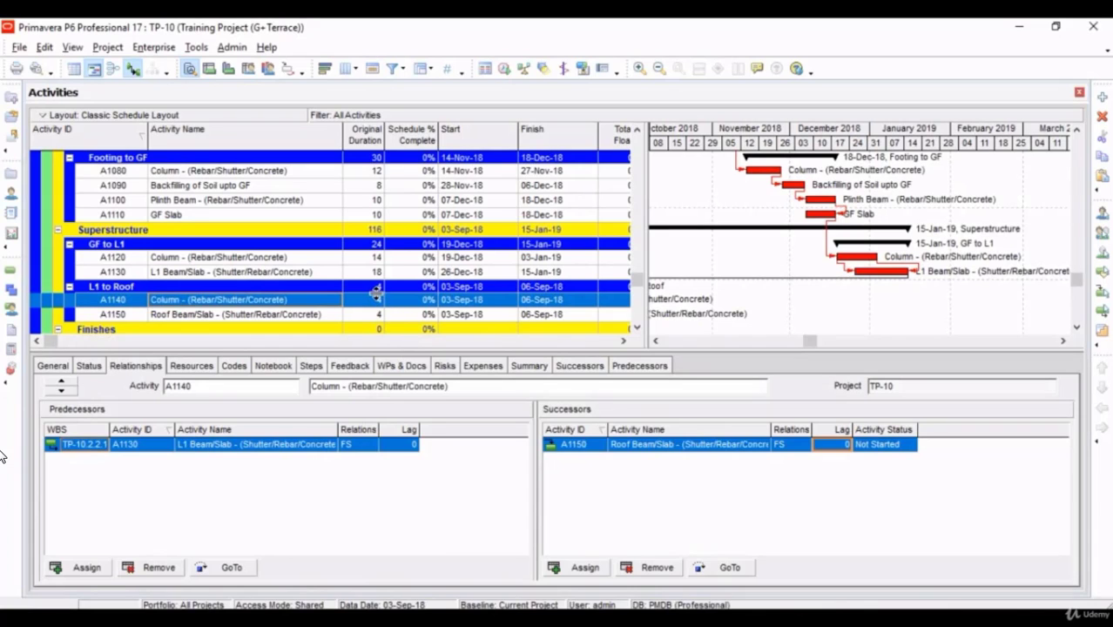
Reschedule the project and check the durations of the Superstructure group and its activities
click(503, 70)
click(727, 263)
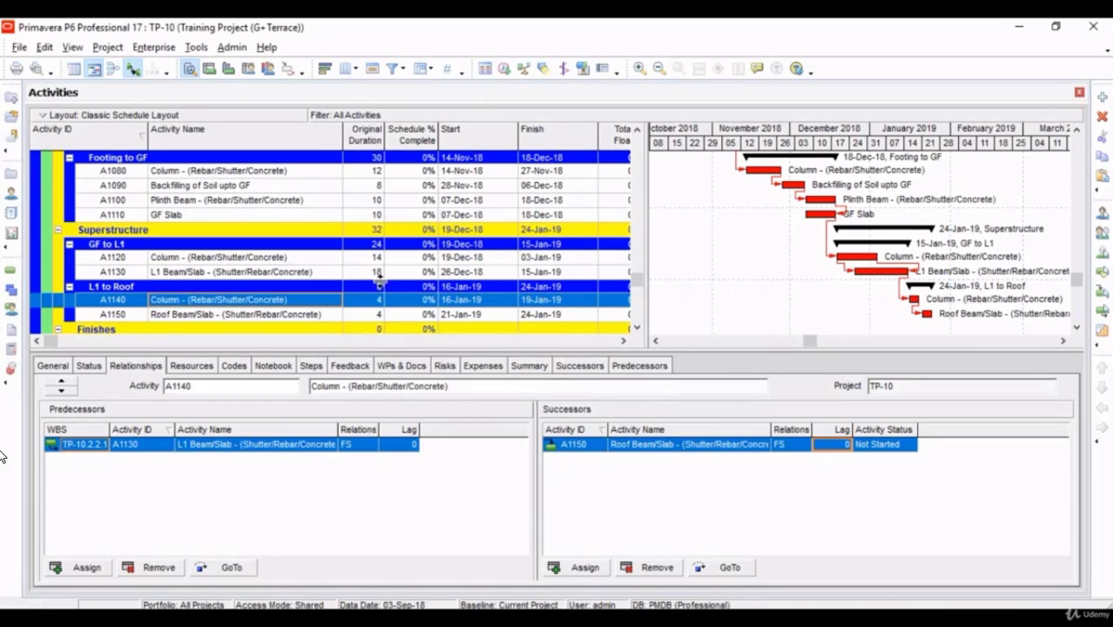
click(367, 232)
scroll(367, 261, up, 1)
scroll(369, 264, up, 2)
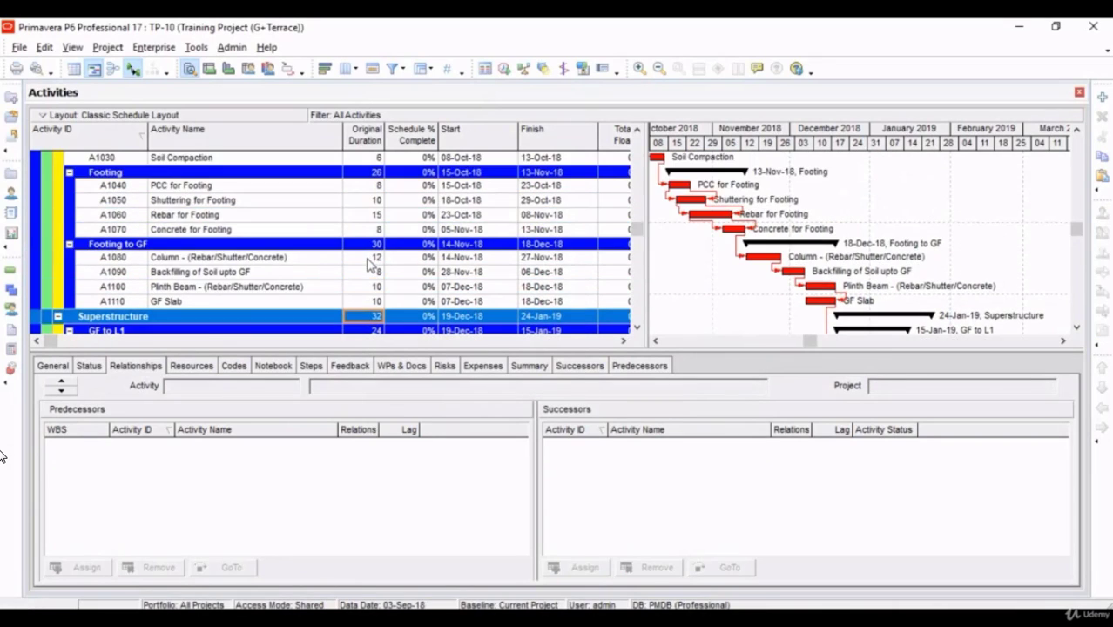
scroll(369, 263, down, 3)
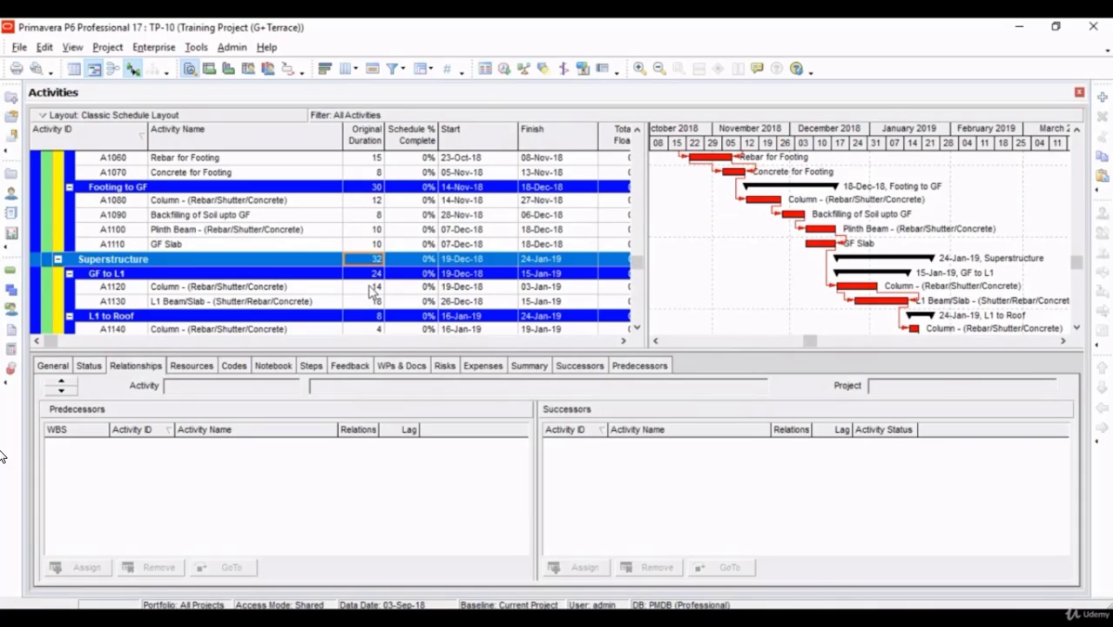
scroll(371, 287, down, 1)
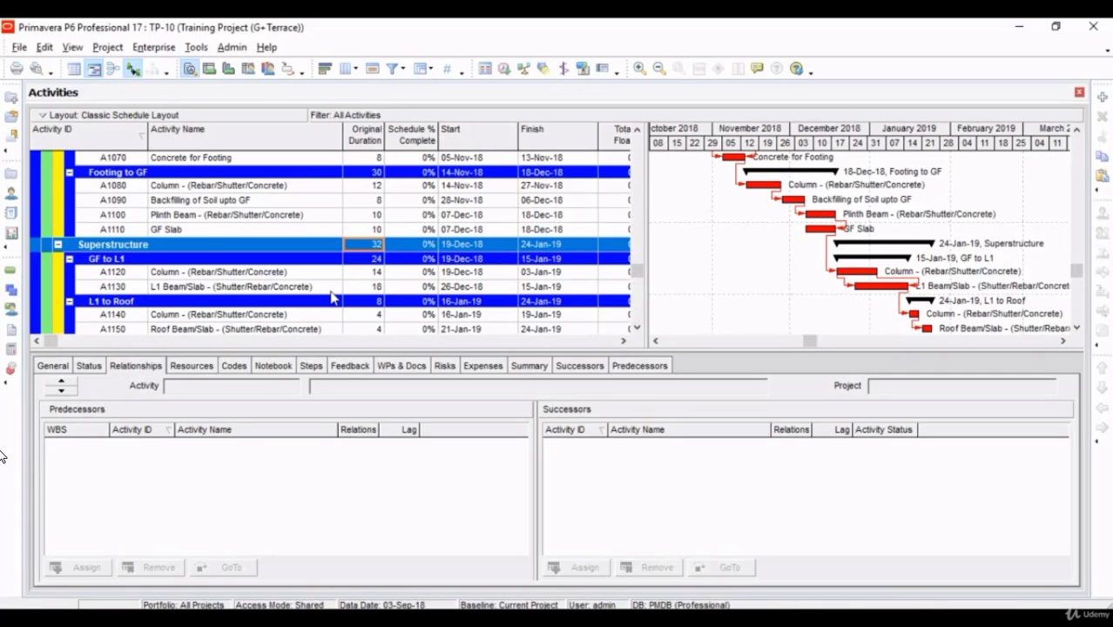
Add a new activity named Staircase below L1 Beam/Slab (A1130) in the GF to L1 group
click(330, 290)
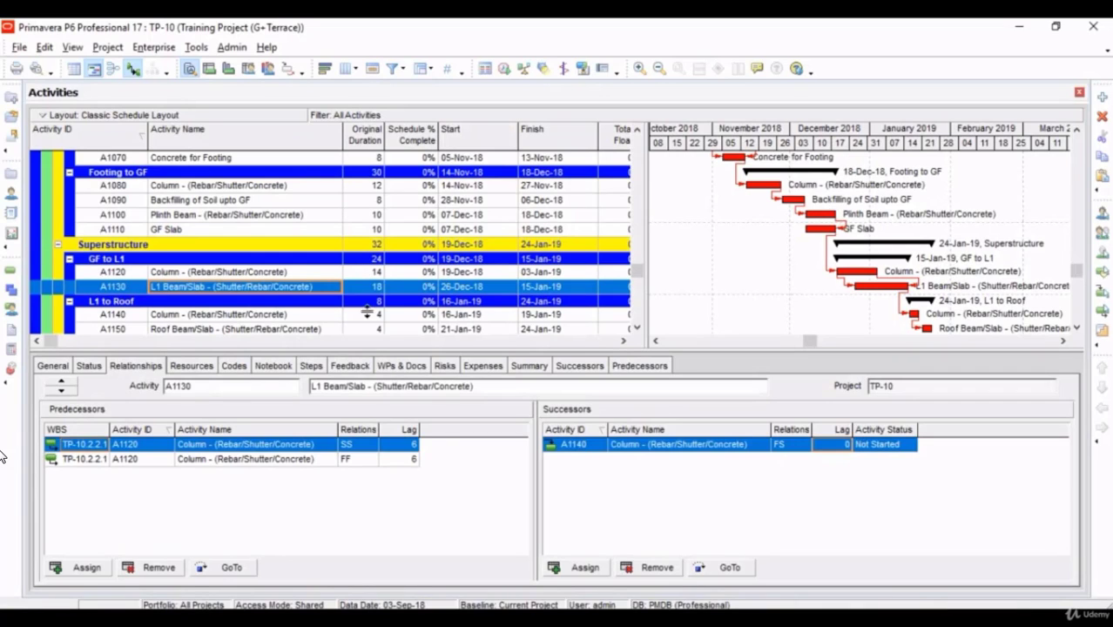
click(1100, 97)
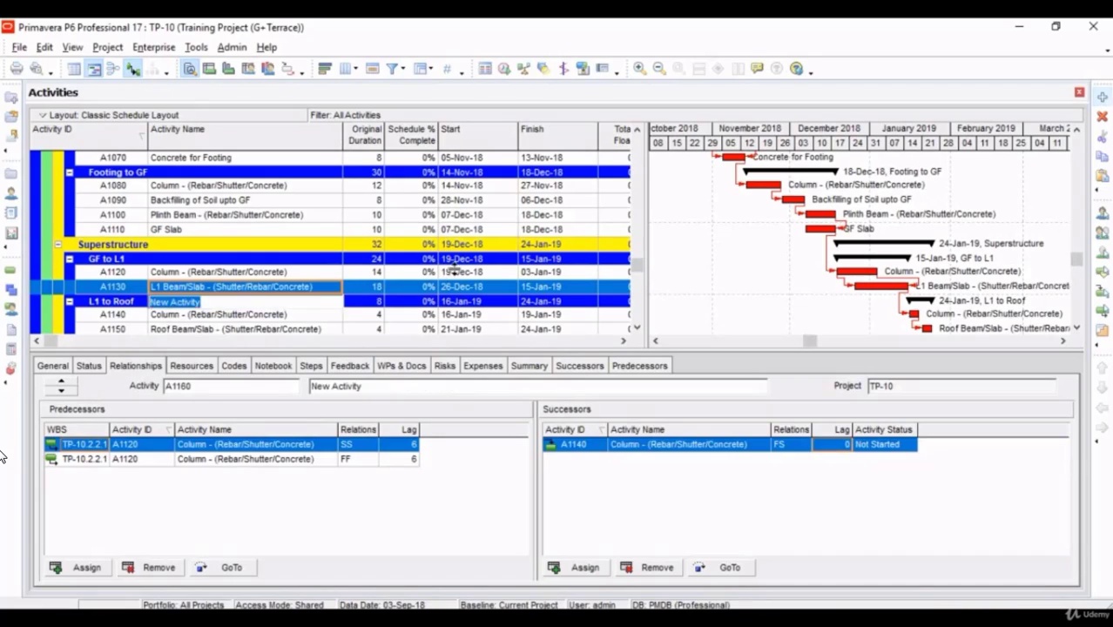
text(Staircase)
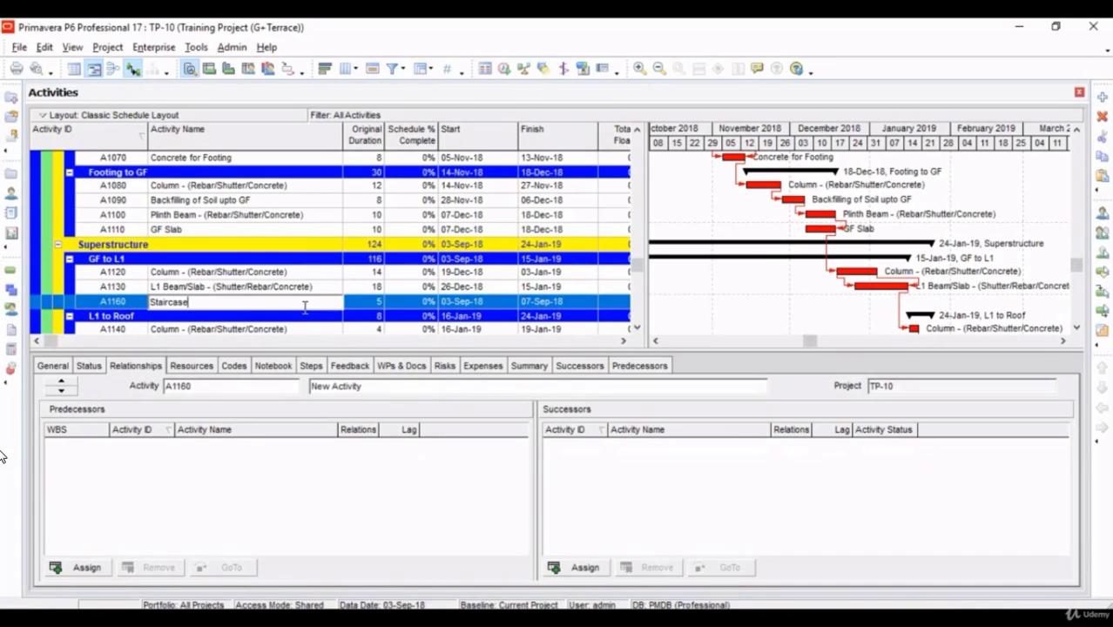
Copy the suffix "- (Shutter/Rebar/Concrete)" from the L1 Beam/Slab activity name and append it to the Staircase activity name
click(205, 290)
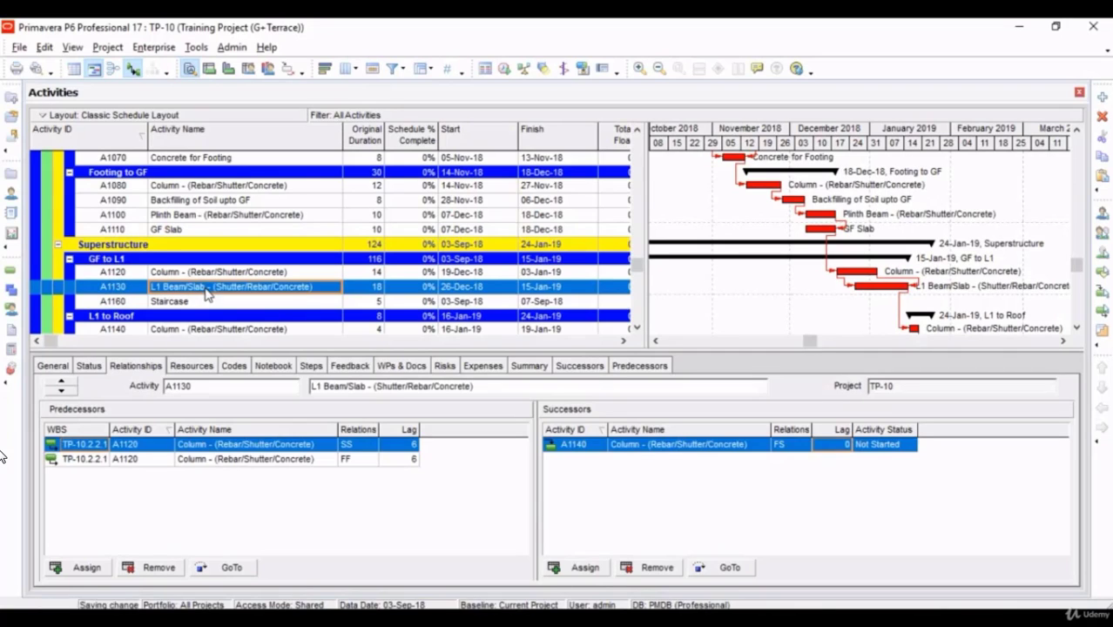
click(206, 290)
drag(204, 288, 371, 320)
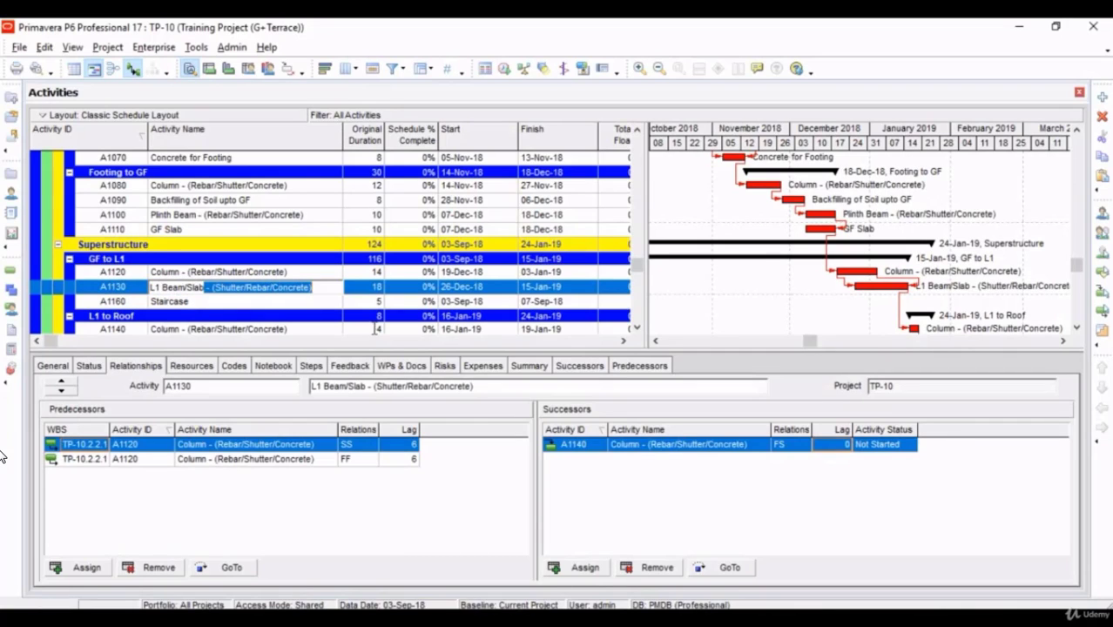
click(226, 302)
click(228, 303)
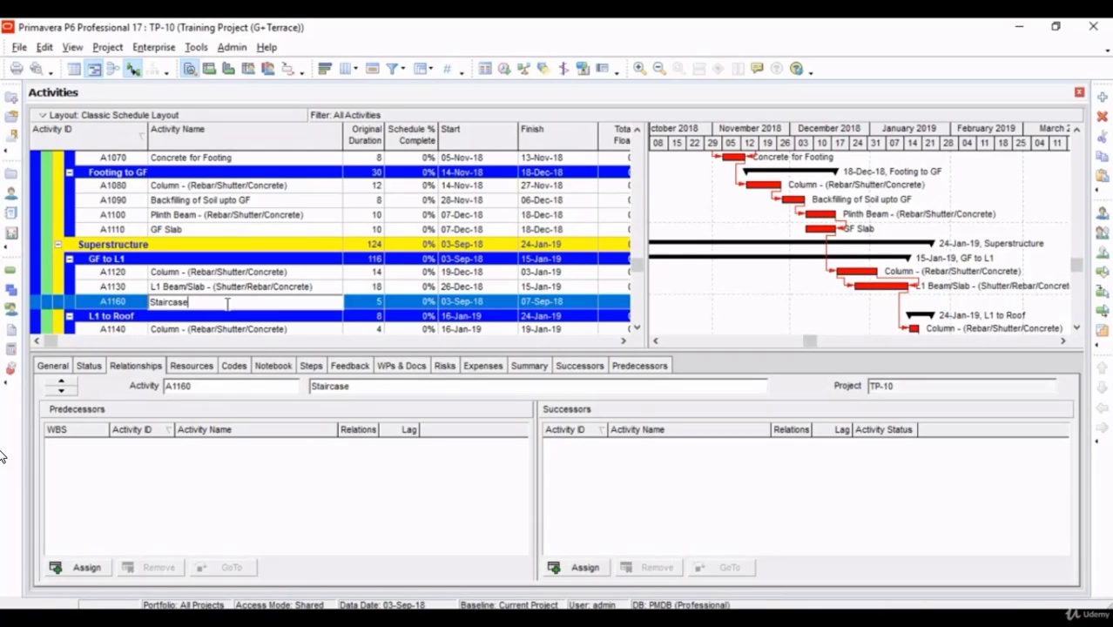
key(ctrl+v)
key(Return)
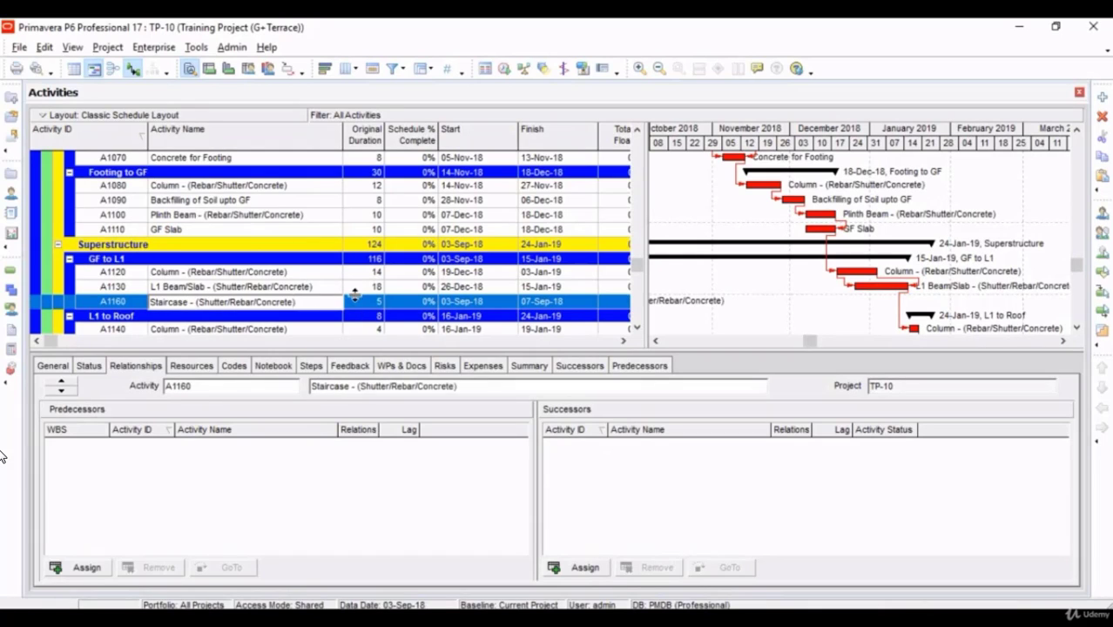
Set the original duration of the Staircase activity A1160 to 6
click(362, 292)
click(366, 302)
text(6)
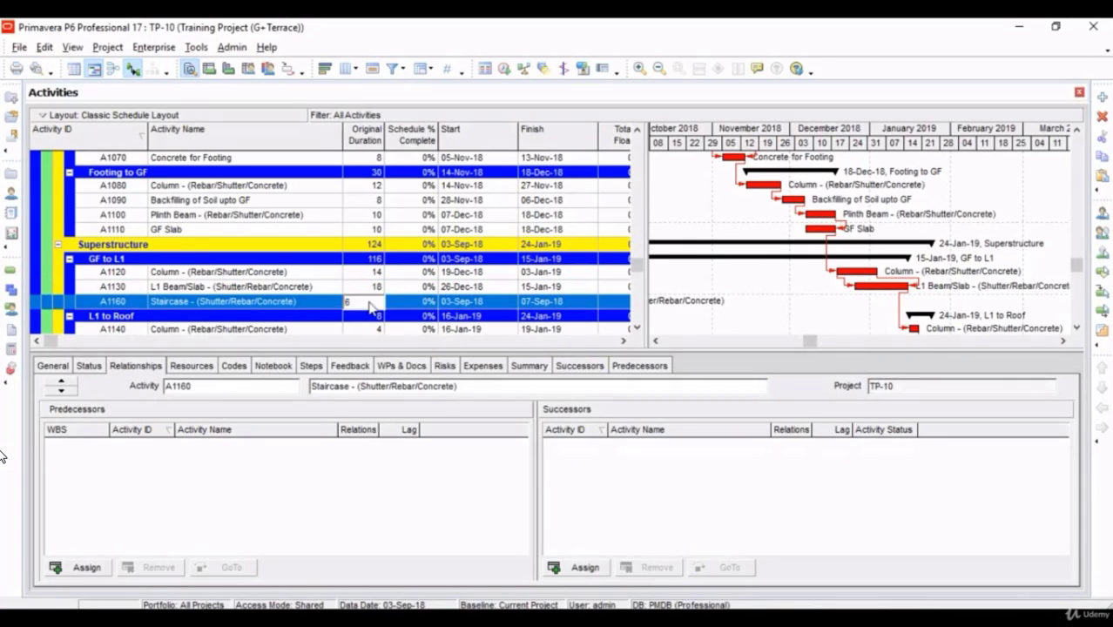
click(319, 288)
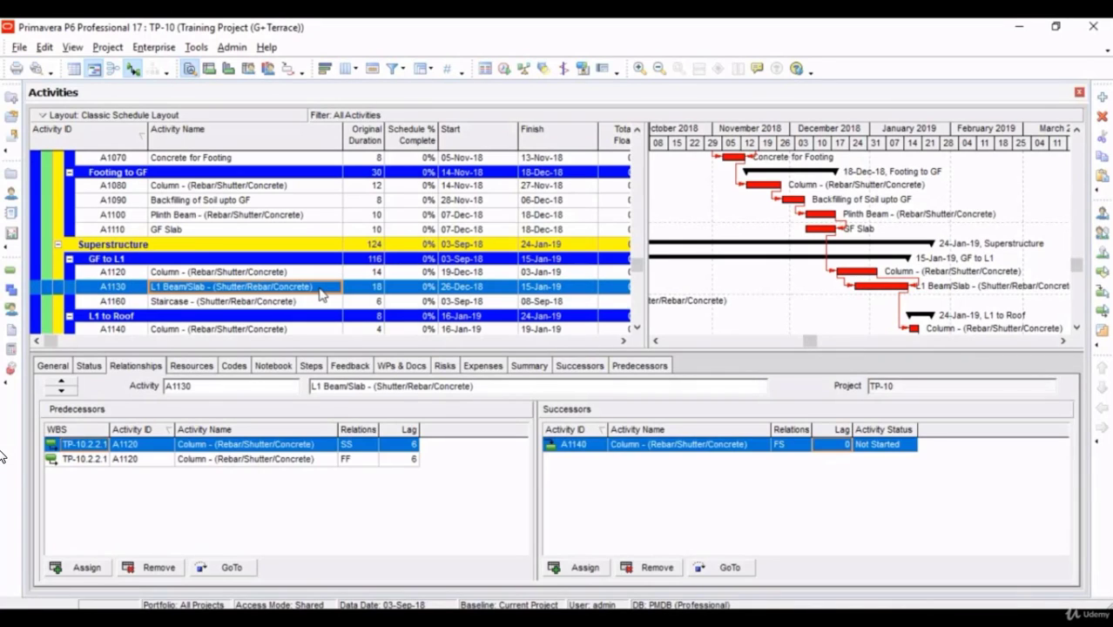
Assign Staircase (A1160) as a successor of L1 Beam/Slab (A1130) with an FF relationship
click(315, 303)
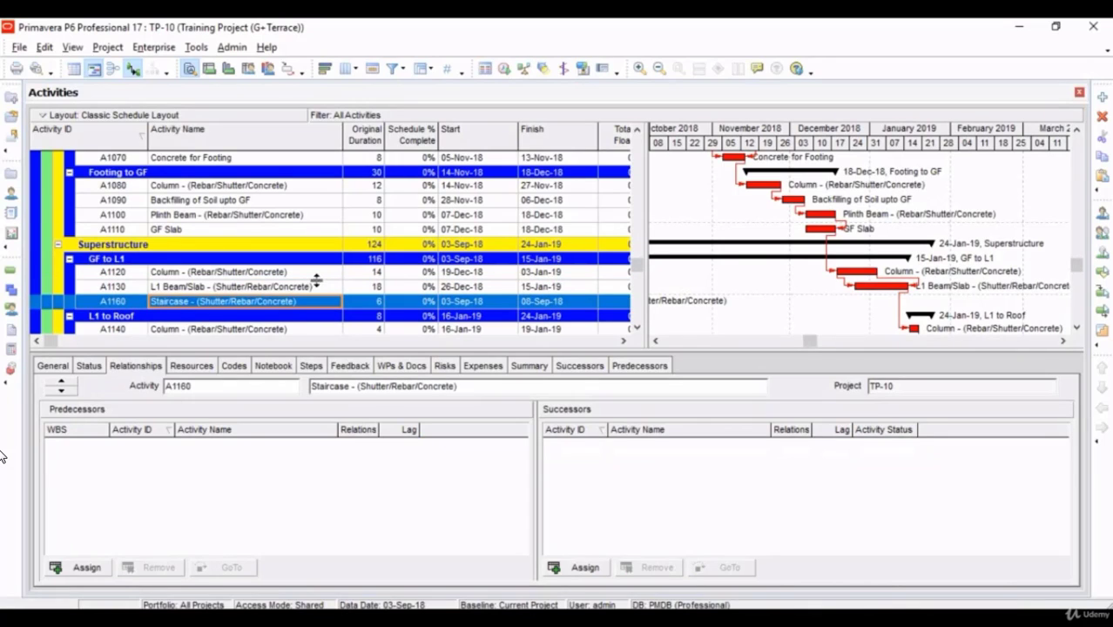
click(319, 289)
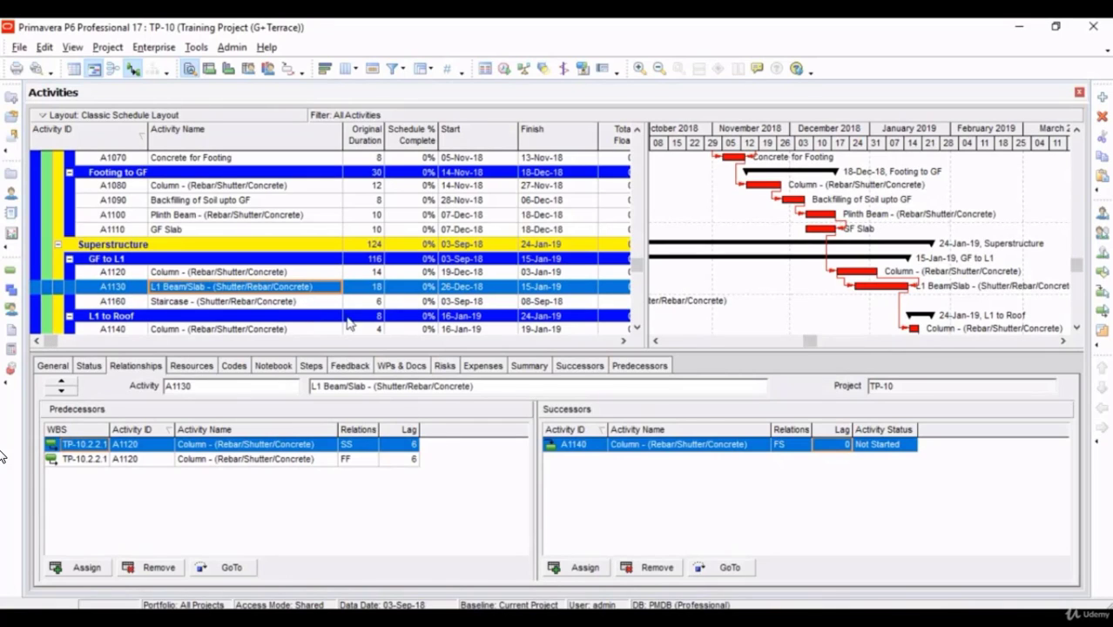
click(582, 566)
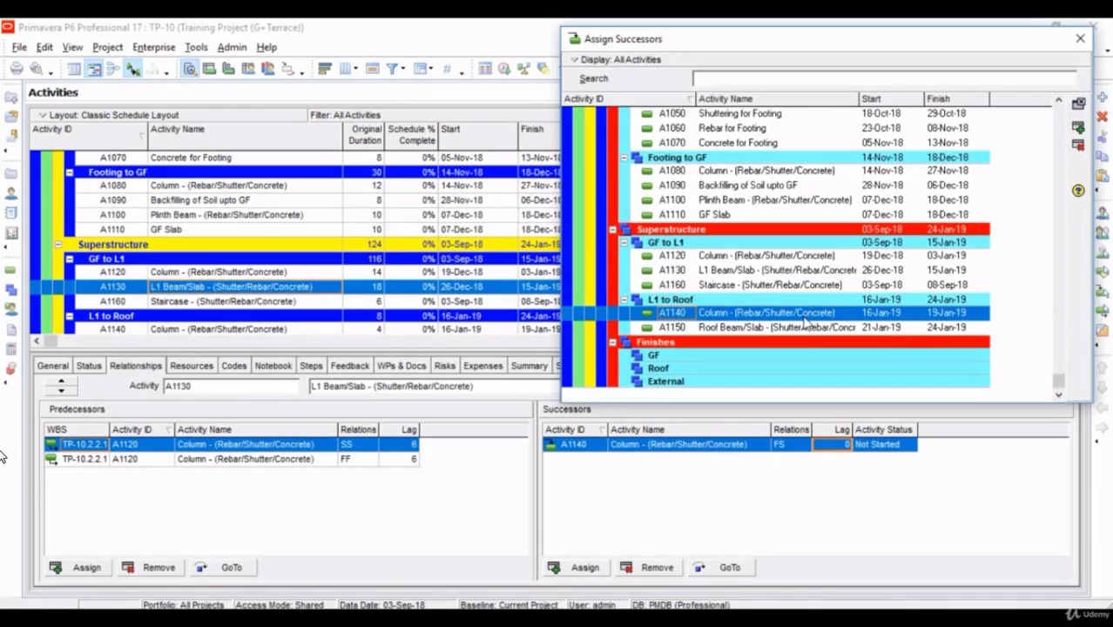
click(782, 286)
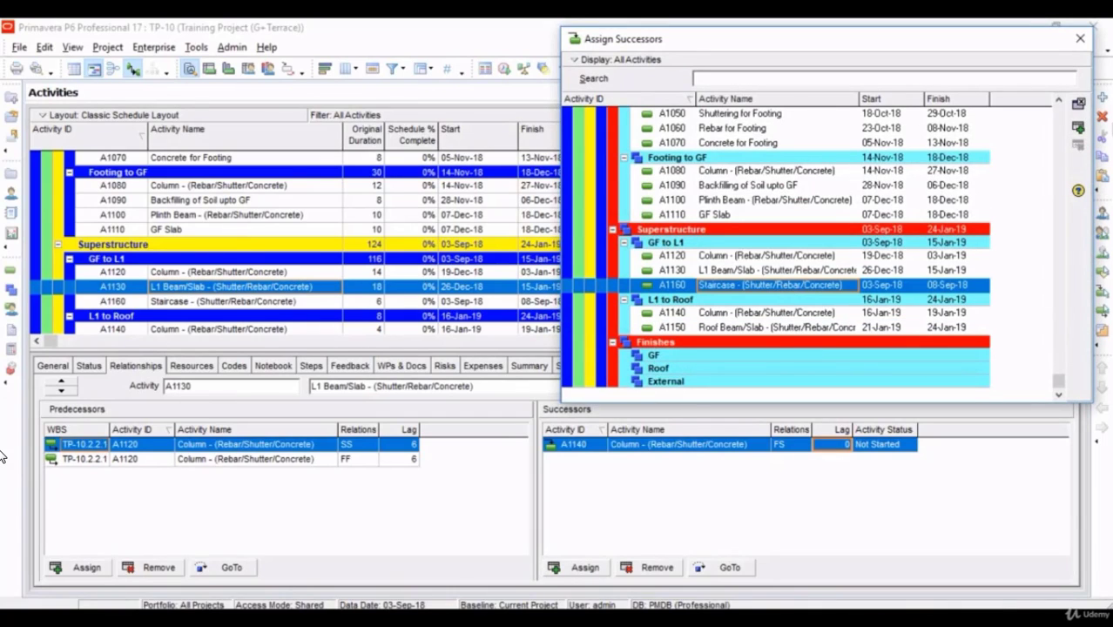
click(1079, 103)
click(1079, 39)
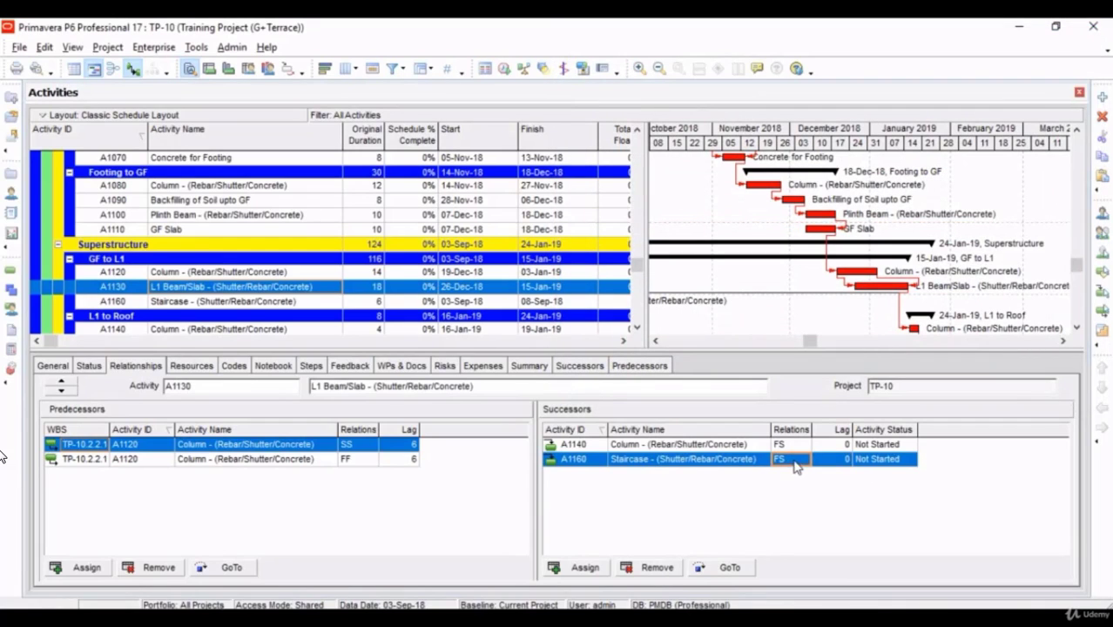
text(FF)
key(Return)
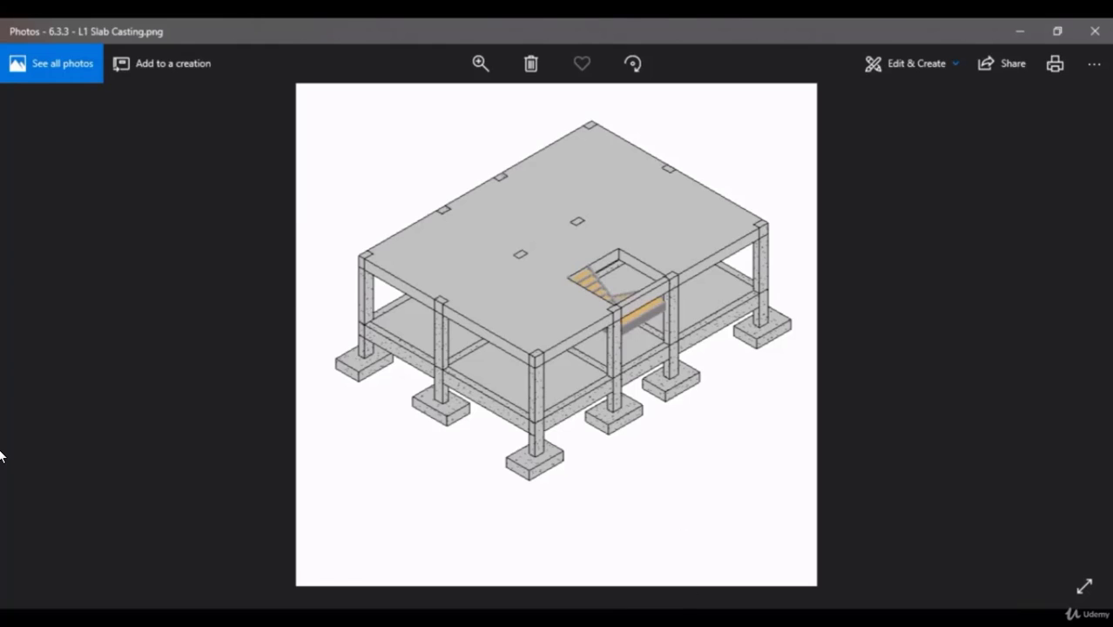
Return to Primavera P6 and assign the L1 to Roof column activity A1140 as an FS successor of Staircase (A1160)
key(alt+Tab)
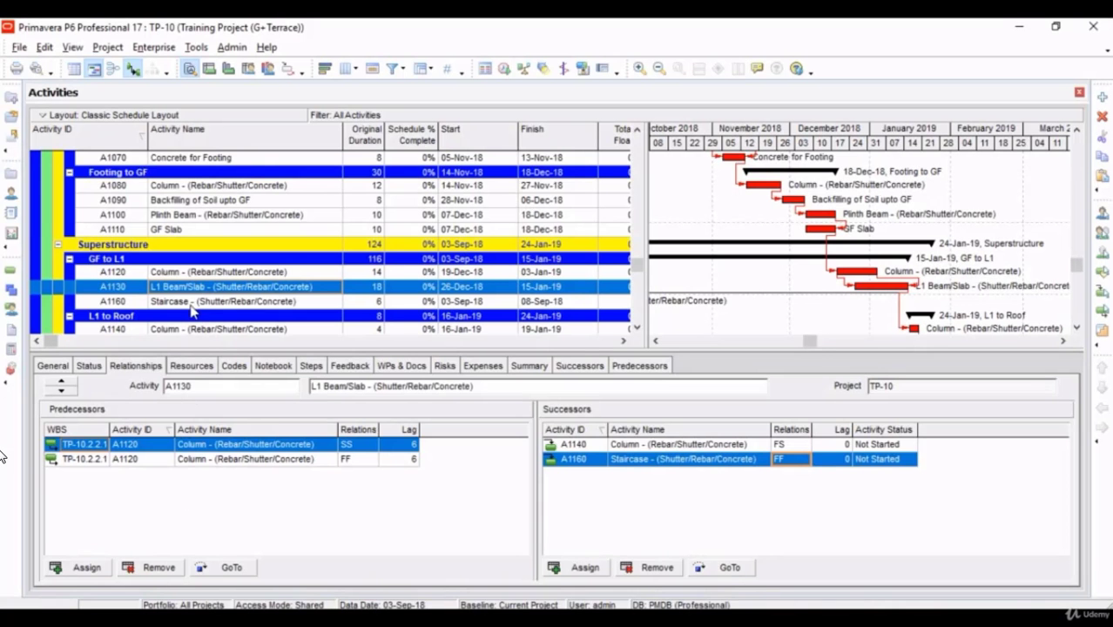
click(193, 301)
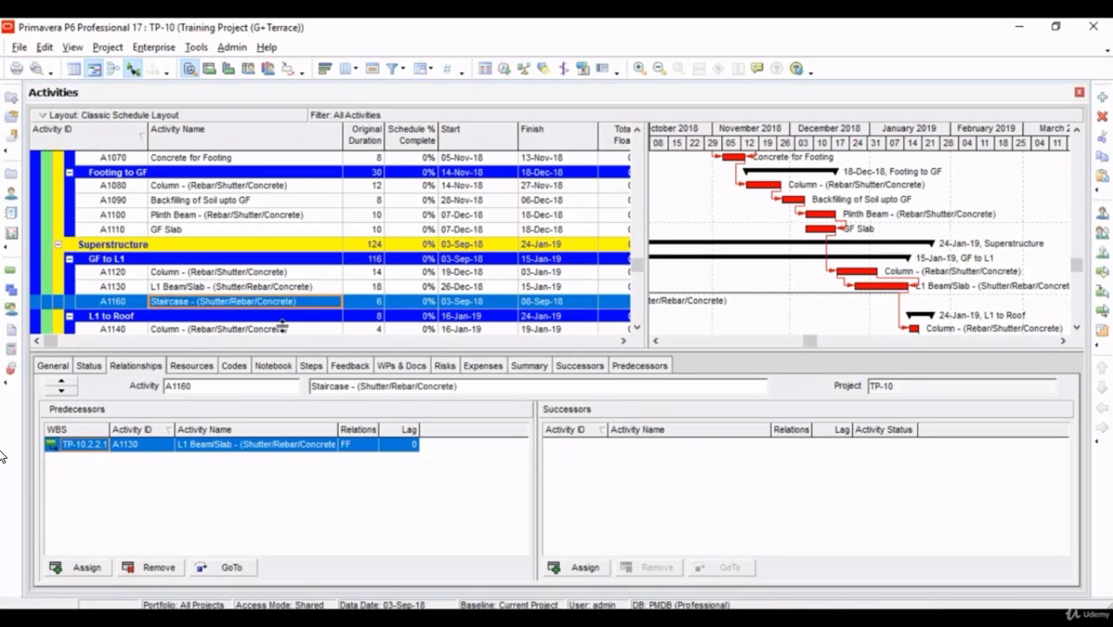
scroll(281, 325, down, 1)
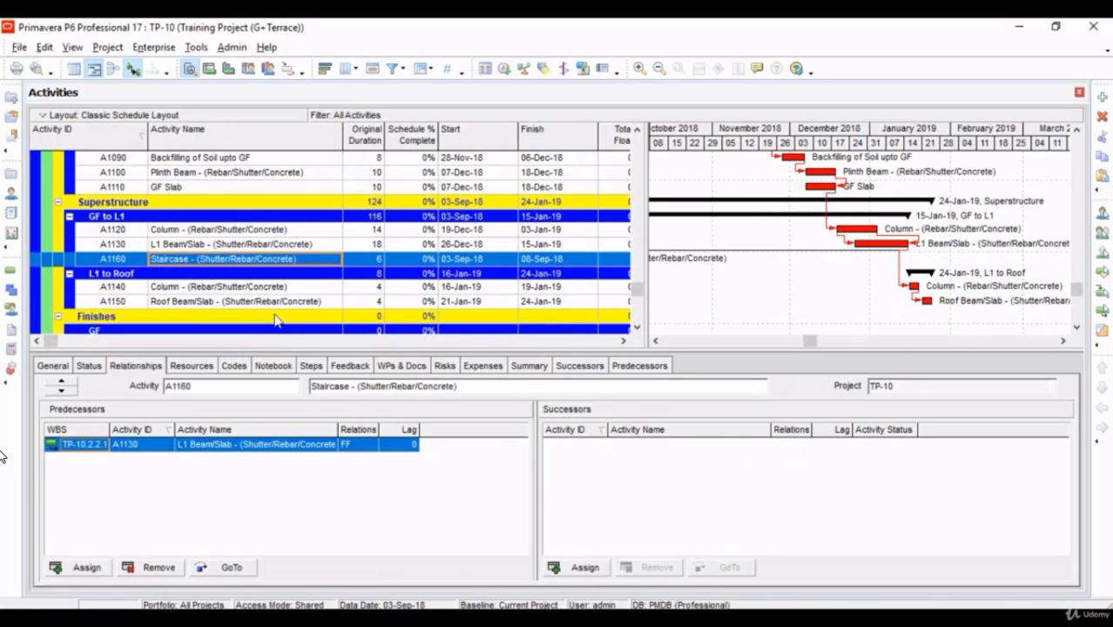
click(583, 567)
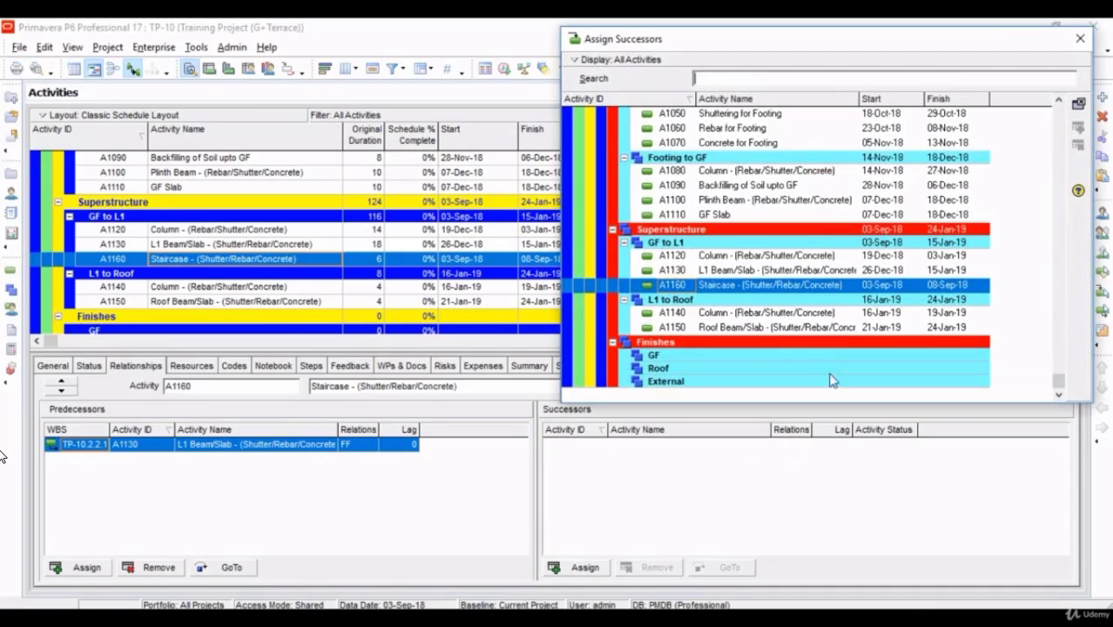
click(791, 314)
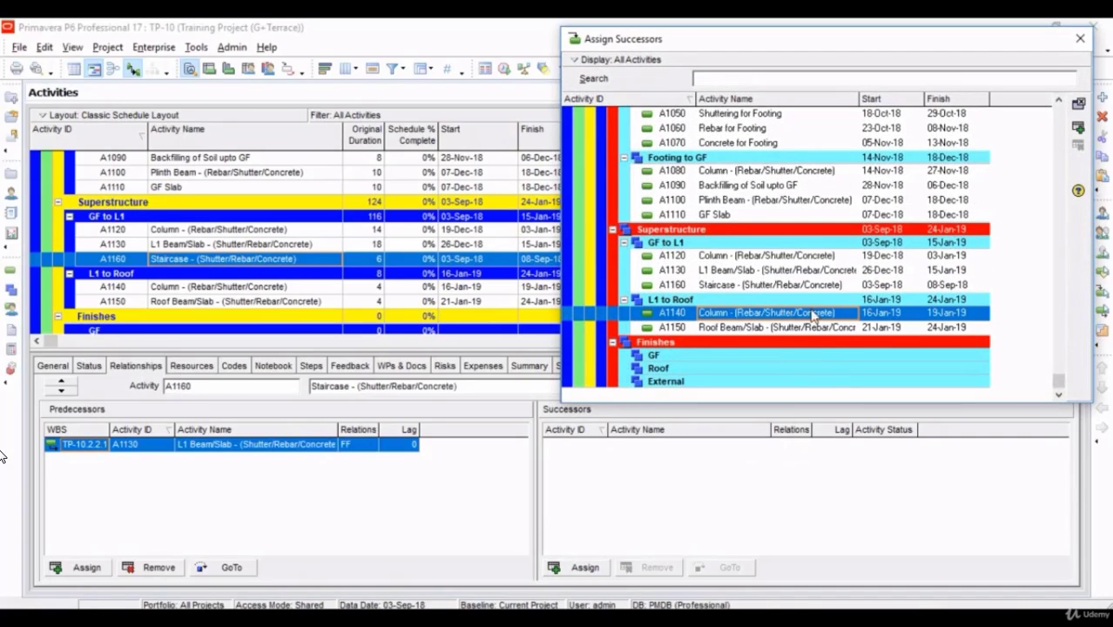
click(1078, 129)
click(1079, 39)
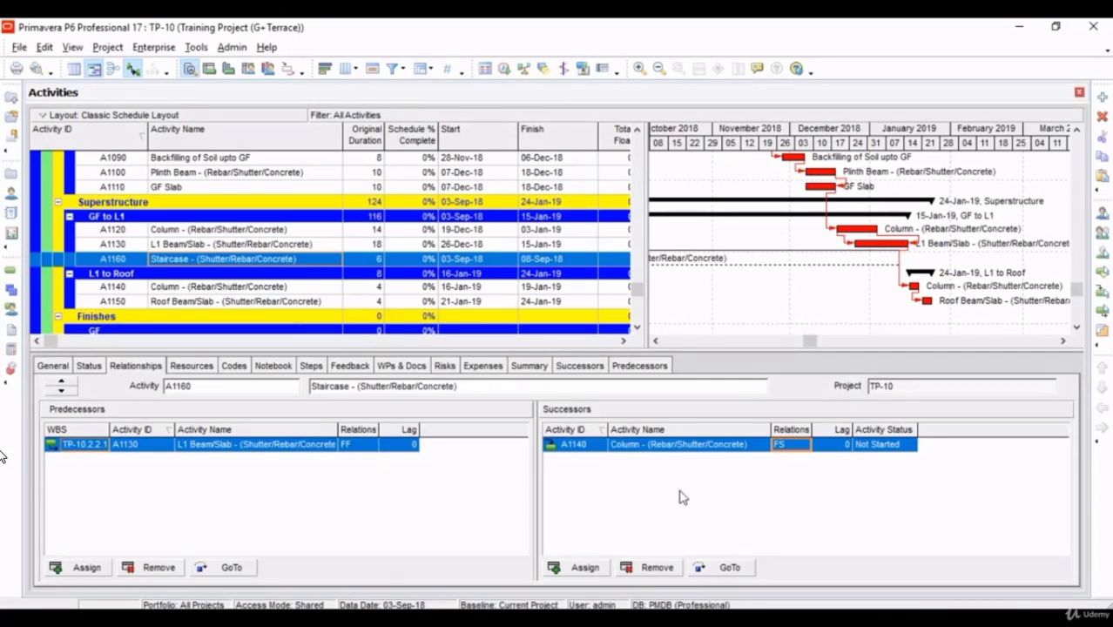
View the L1 Slab Casting image in Photos, and reschedule the project in Primavera P6 with data date 03-Sep-18
key(alt+Tab)
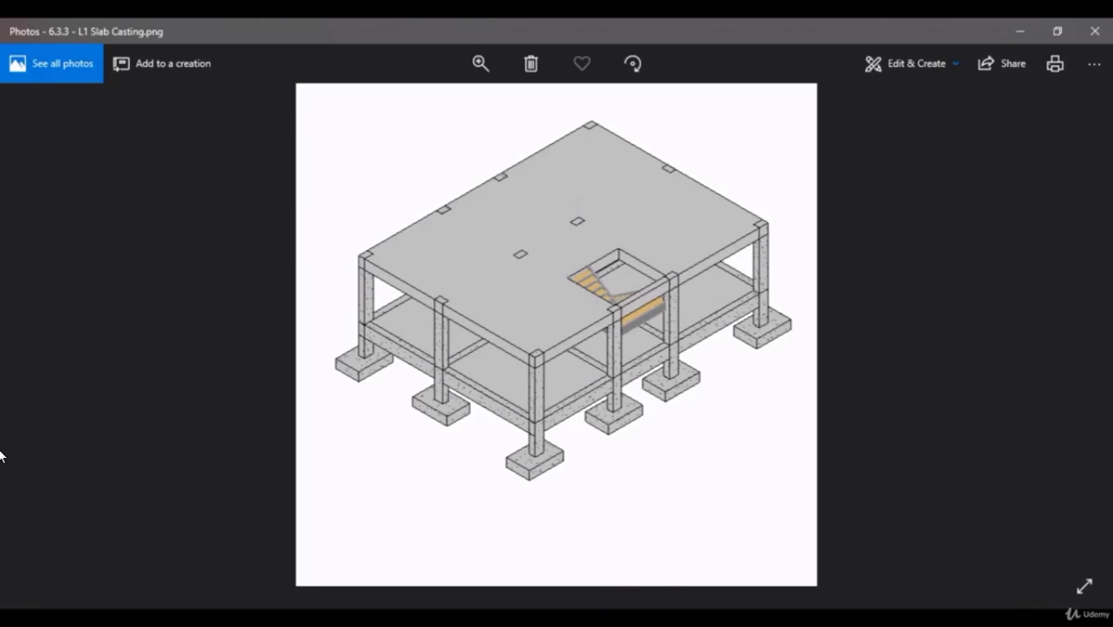
click(611, 618)
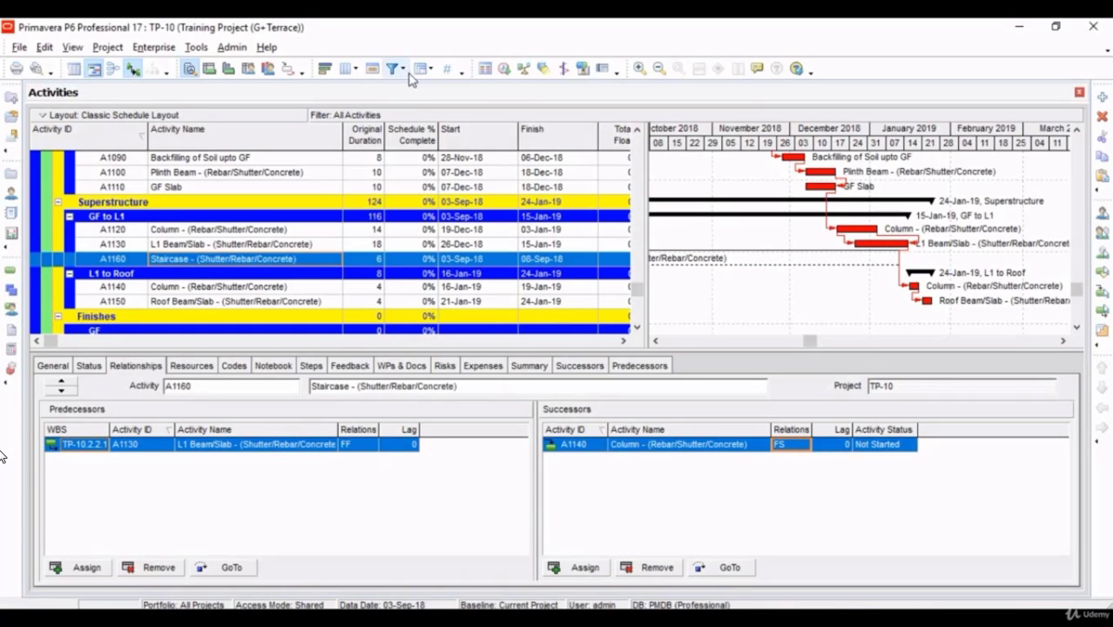
click(505, 68)
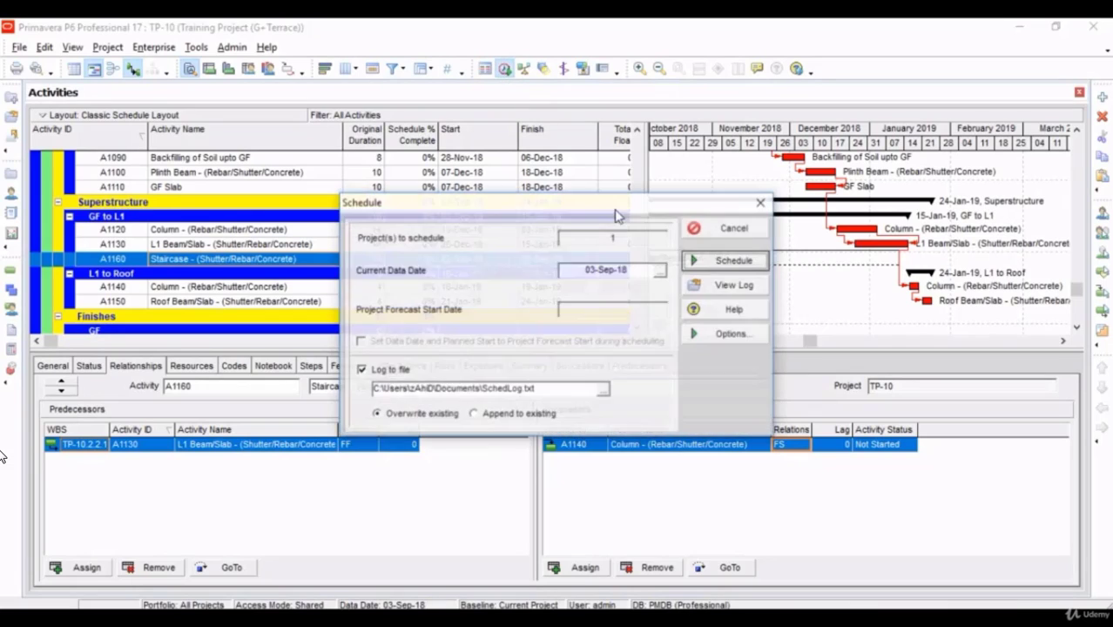
click(719, 263)
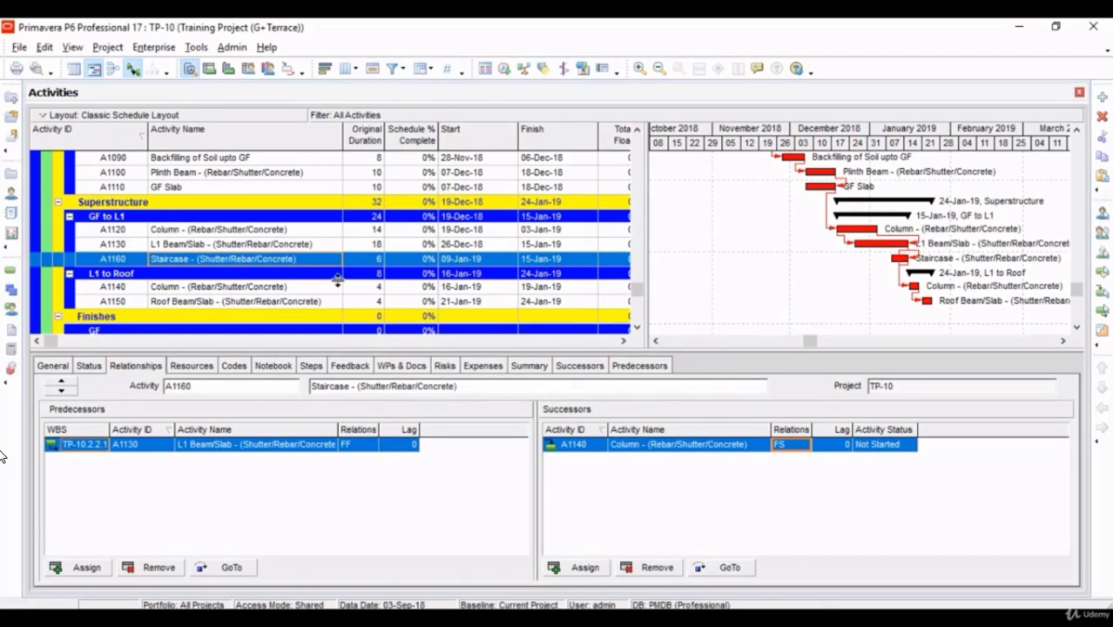
Examine the predecessors and successors of the column activities A1140 and A1120
click(305, 292)
click(272, 288)
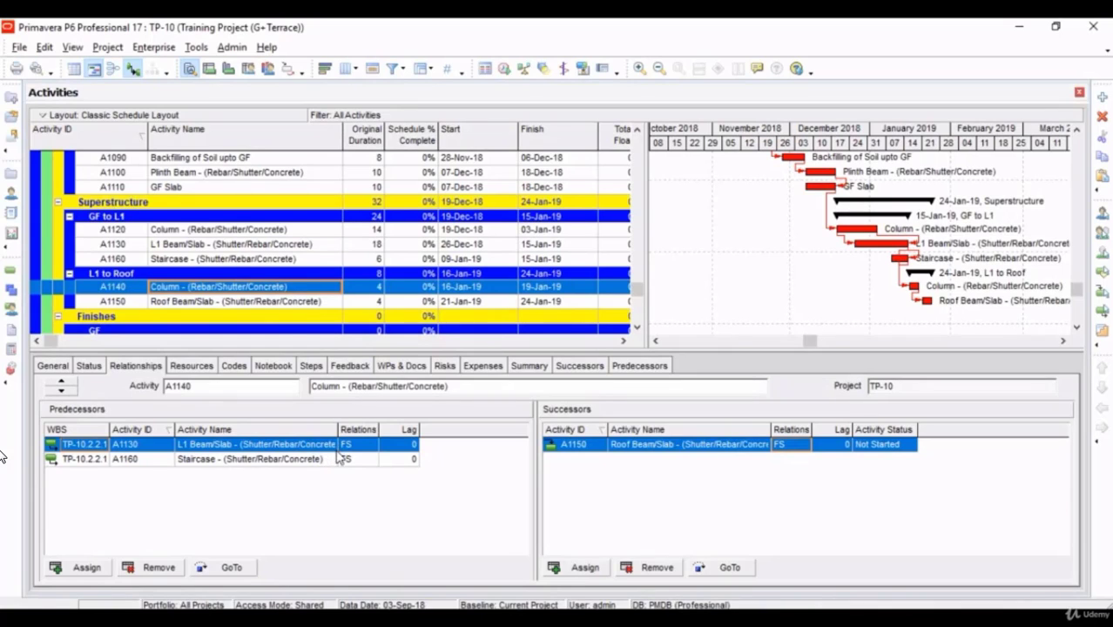
click(356, 231)
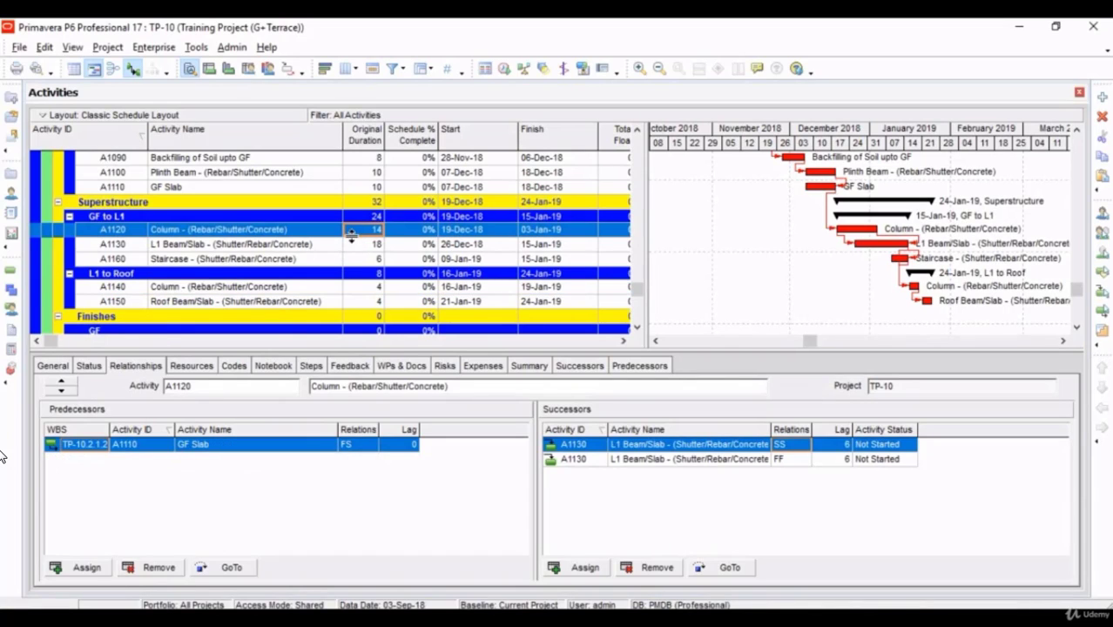
Collapse the Substructure and Superstructure groups and compare their overall durations
scroll(364, 267, up, 5)
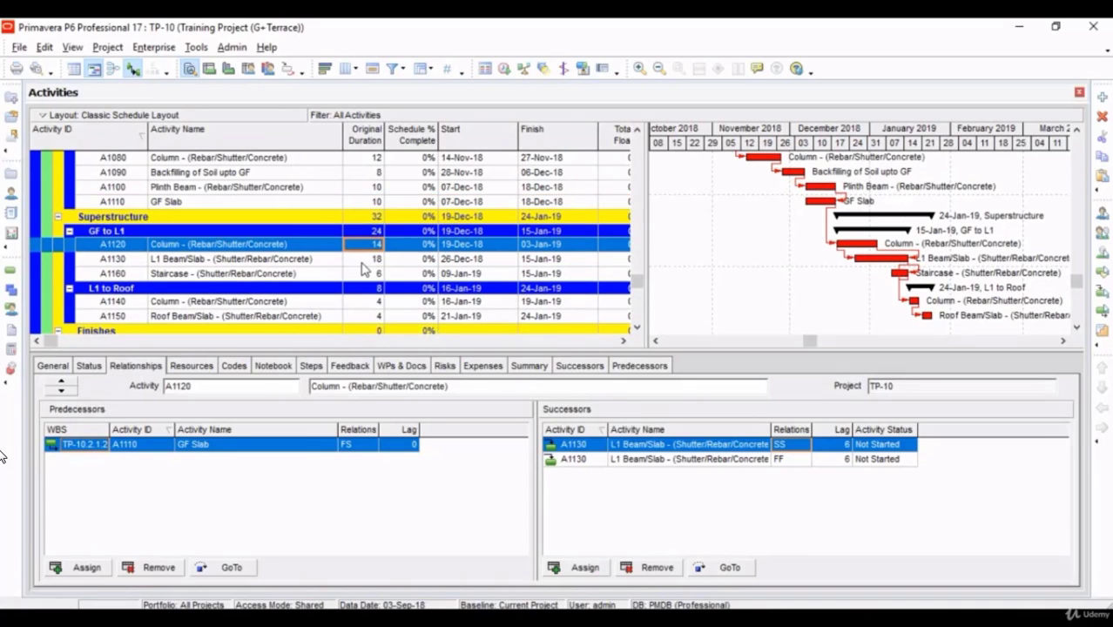
scroll(87, 242, up, 1)
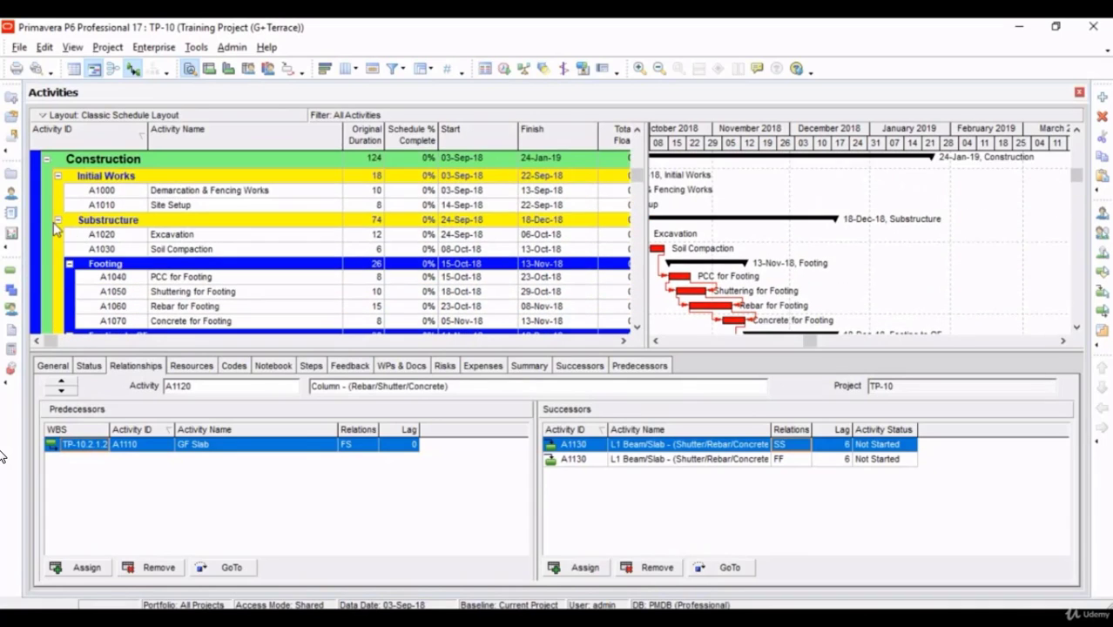
click(56, 220)
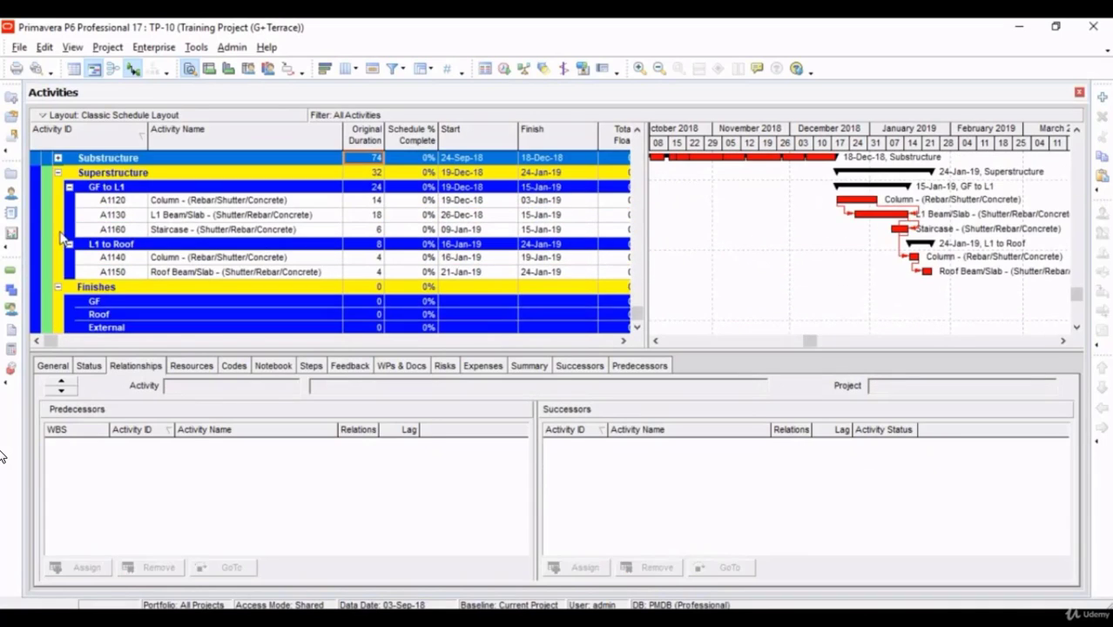
click(57, 172)
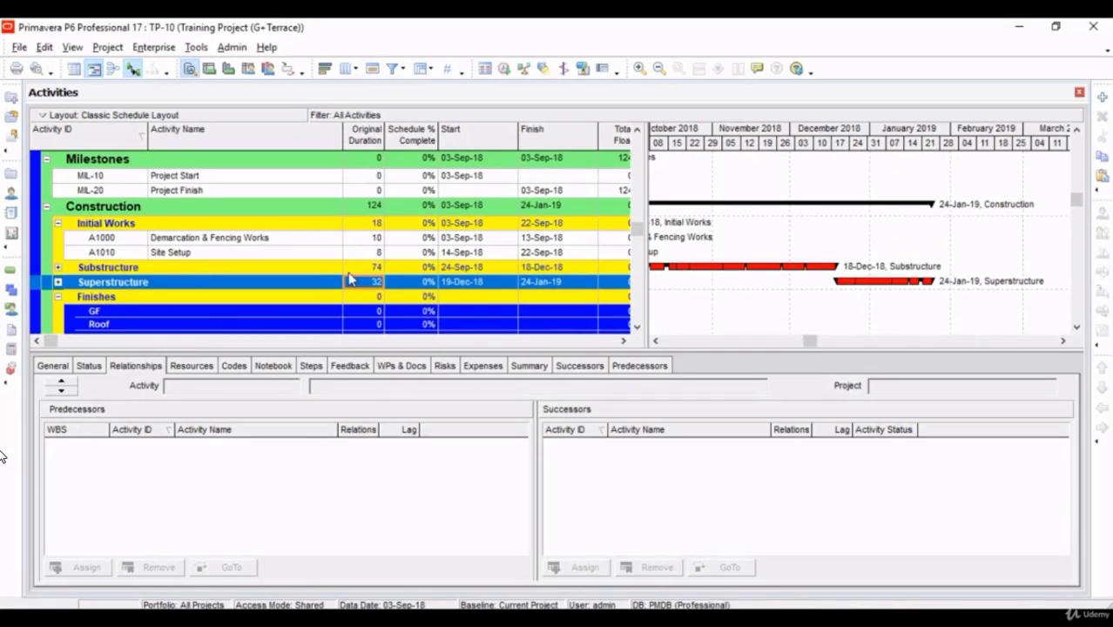
key(Up)
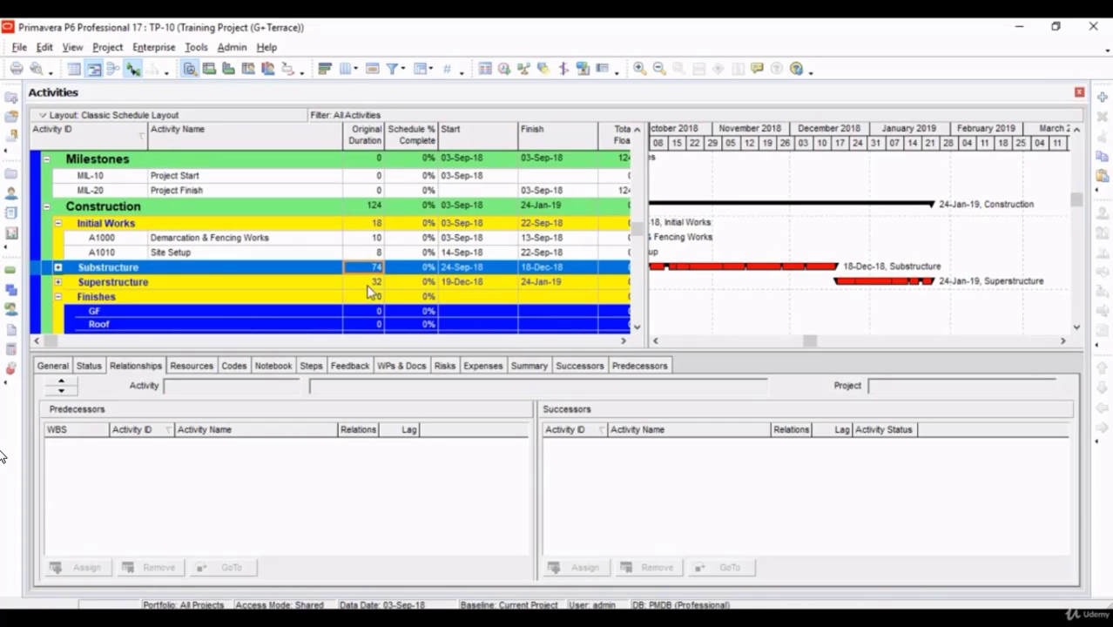
click(366, 290)
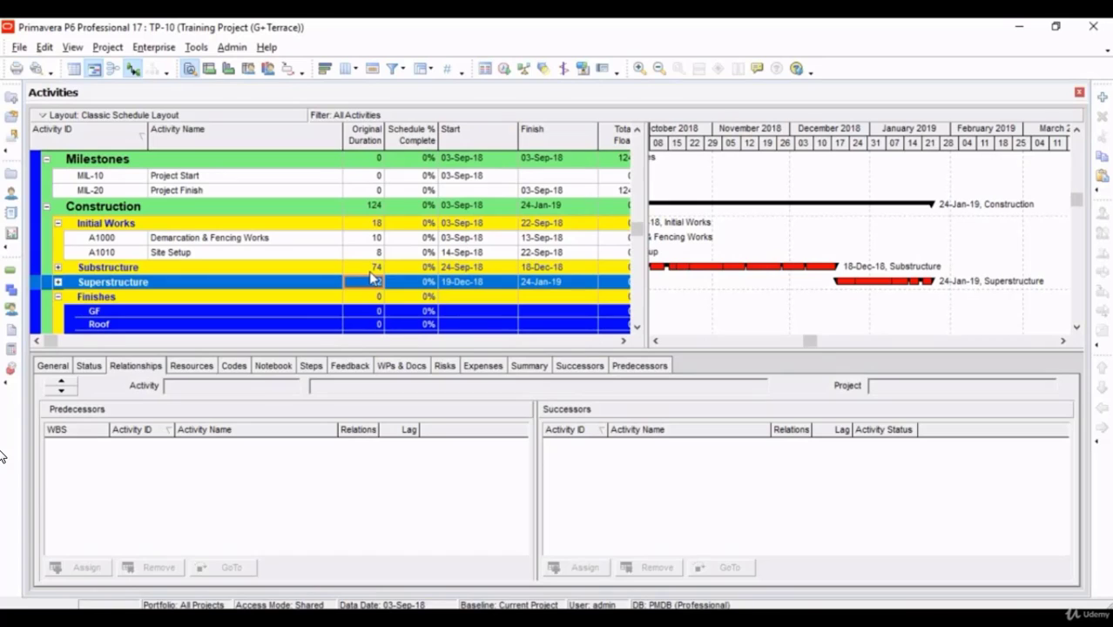
click(370, 271)
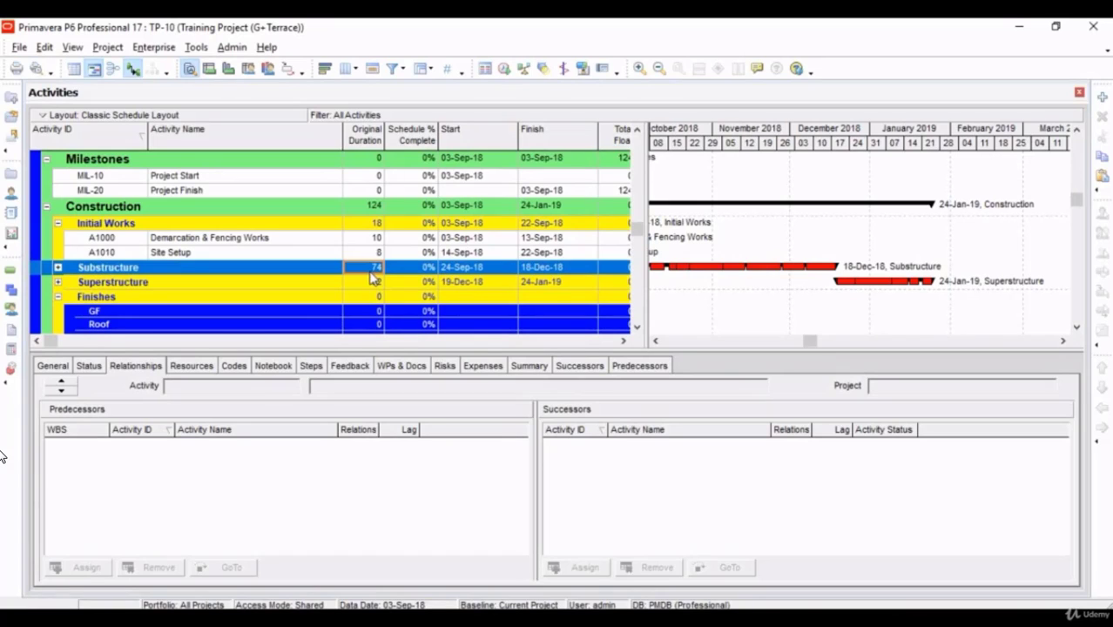
click(364, 286)
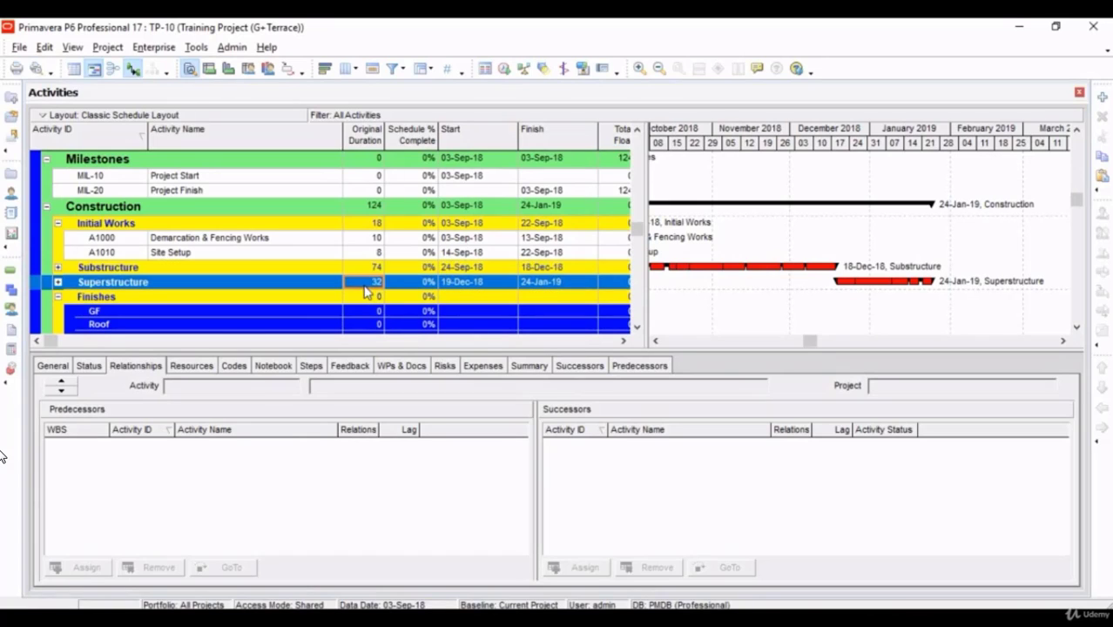